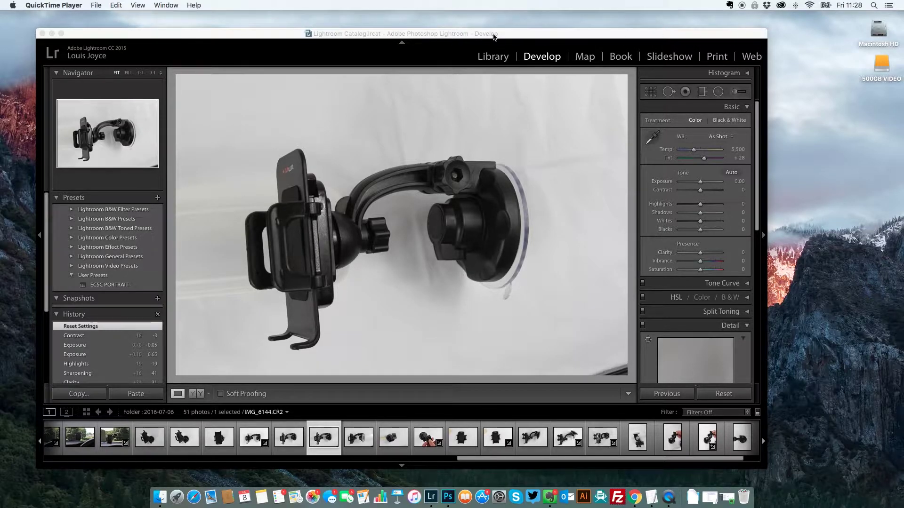
# Give IMG_6144.CR2 exposure +0.40, contrast +13 and clarity +7 in Lightroom's Basic panel.
pyautogui.moveTo(494, 37); pyautogui.dragTo(498, 36)
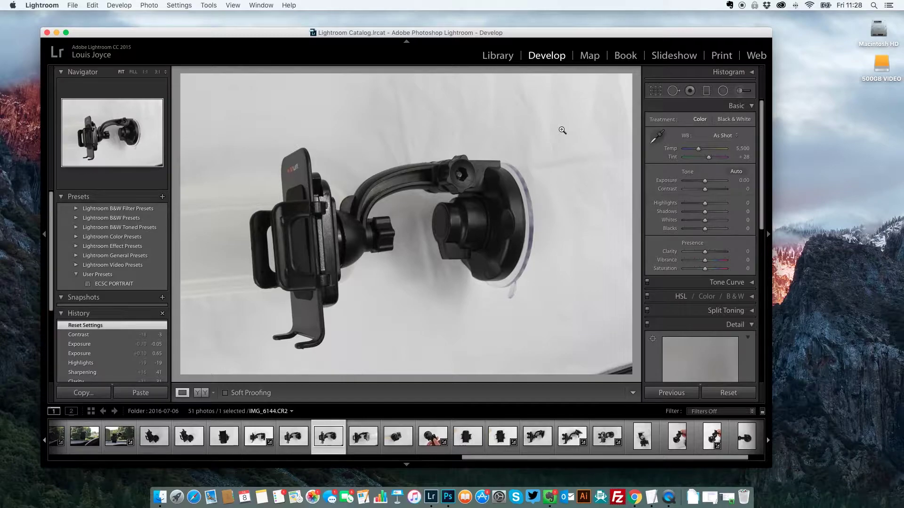
pyautogui.moveTo(705, 181); pyautogui.dragTo(707, 190)
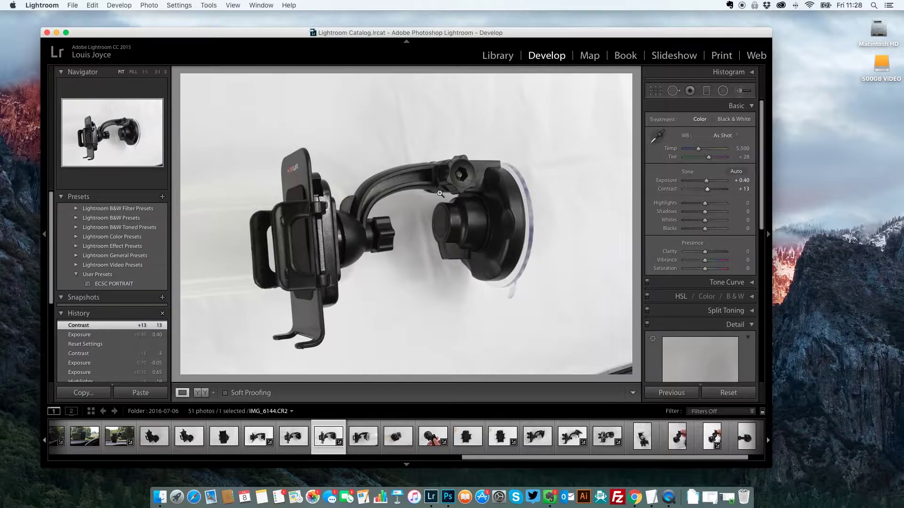
pyautogui.scroll(-1, 707, 225)
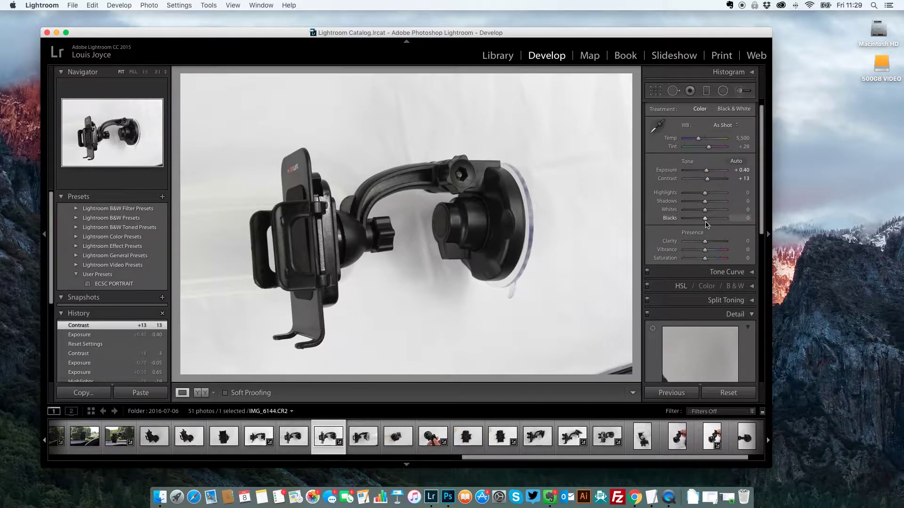
pyautogui.moveTo(705, 241); pyautogui.dragTo(707, 244)
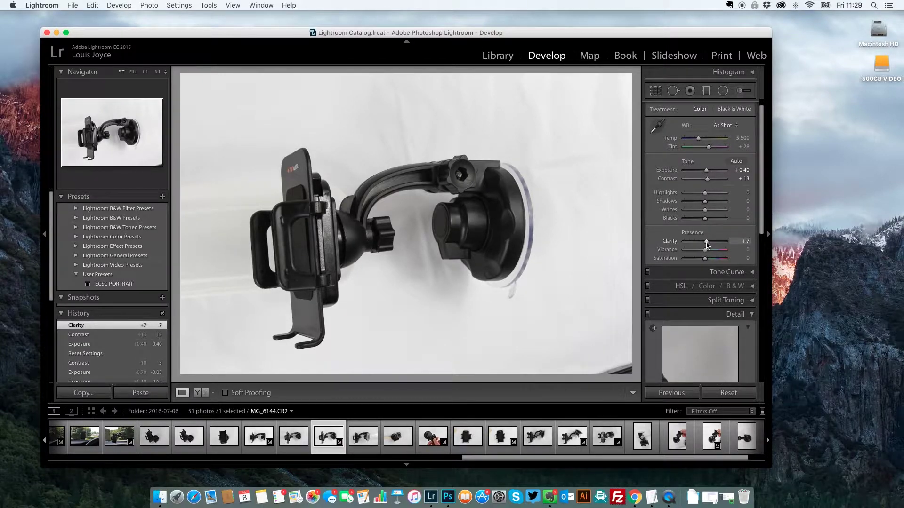
pyautogui.moveTo(280, 34); pyautogui.dragTo(273, 33)
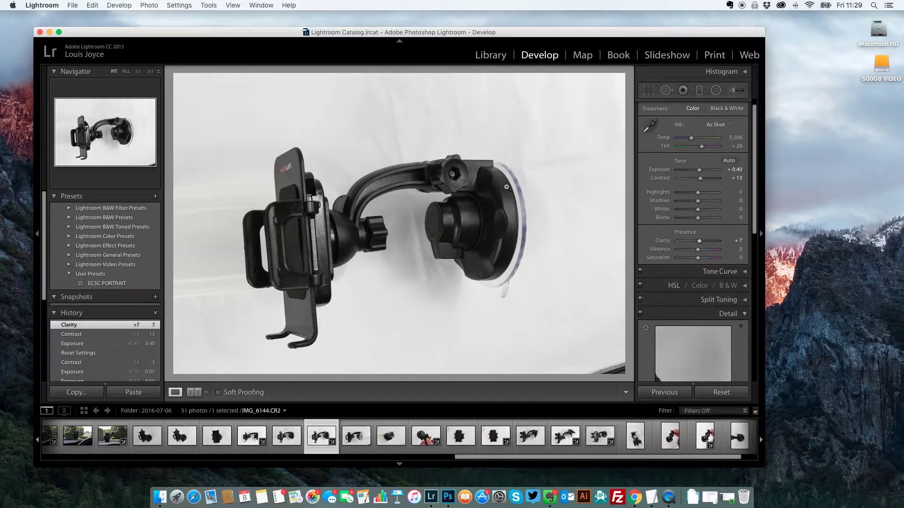
# Send the photo to Photoshop, minimize Lightroom, and fit the document fully in view.
pyautogui.press('super+Tab')
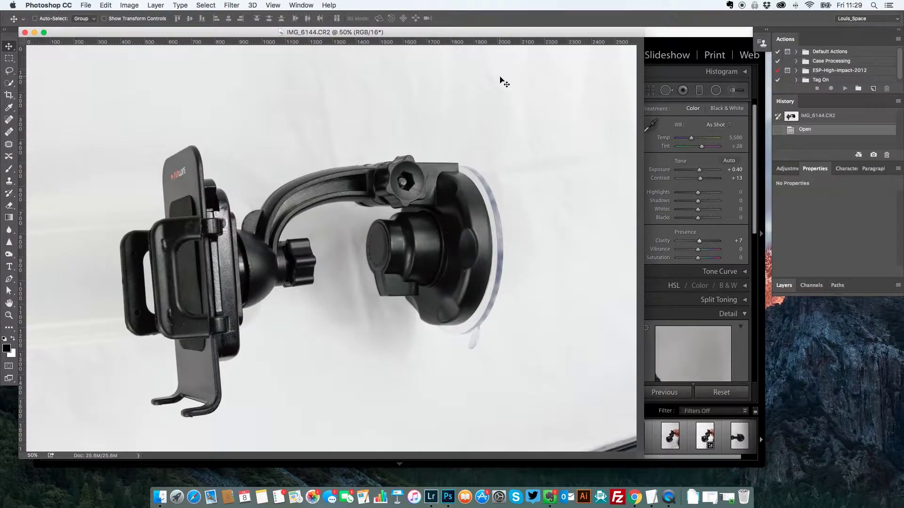
pyautogui.click(660, 33)
pyautogui.click(45, 33)
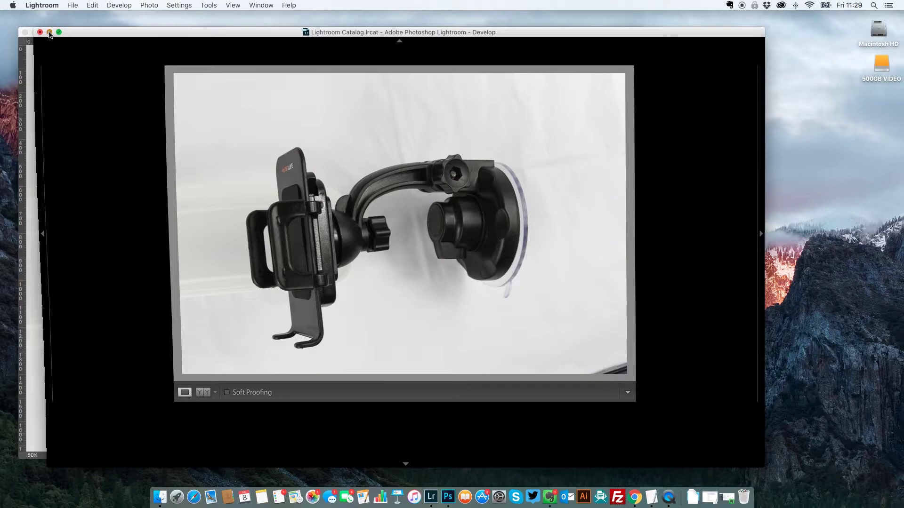
pyautogui.click(69, 33)
pyautogui.moveTo(69, 33); pyautogui.dragTo(123, 34)
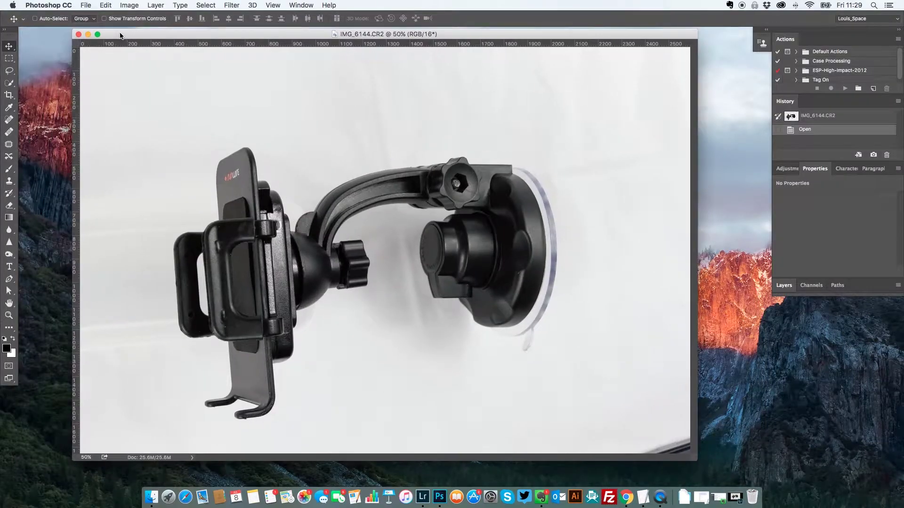
pyautogui.scroll(-3, 328, 216)
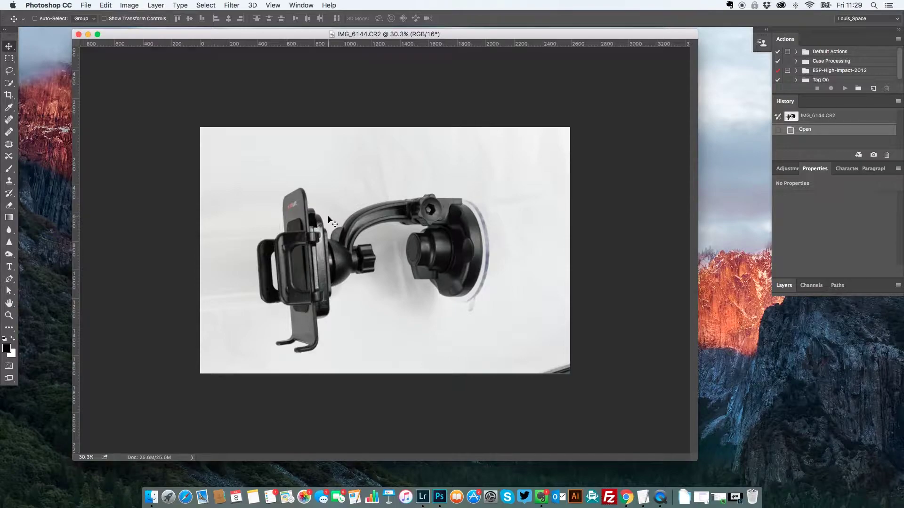
# Choose the Quick Selection tool with a 40-pixel brush.
pyautogui.click(10, 86)
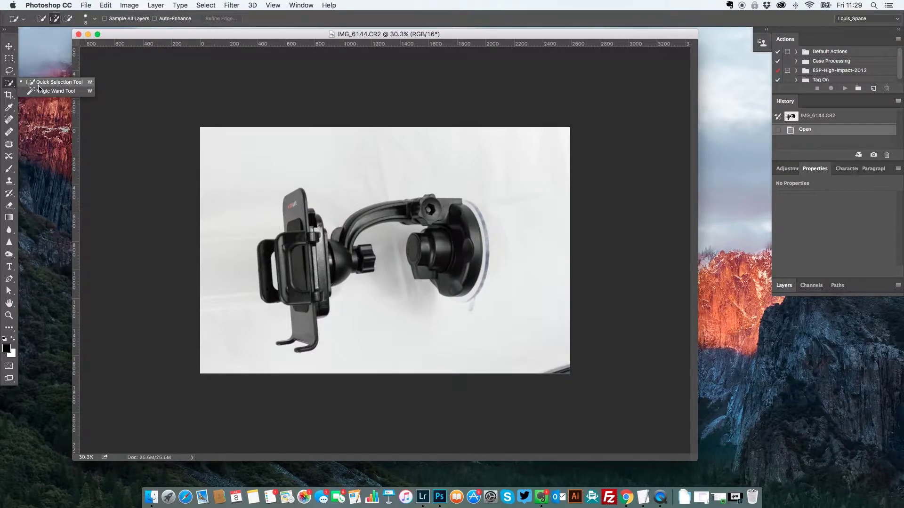
pyautogui.click(39, 84)
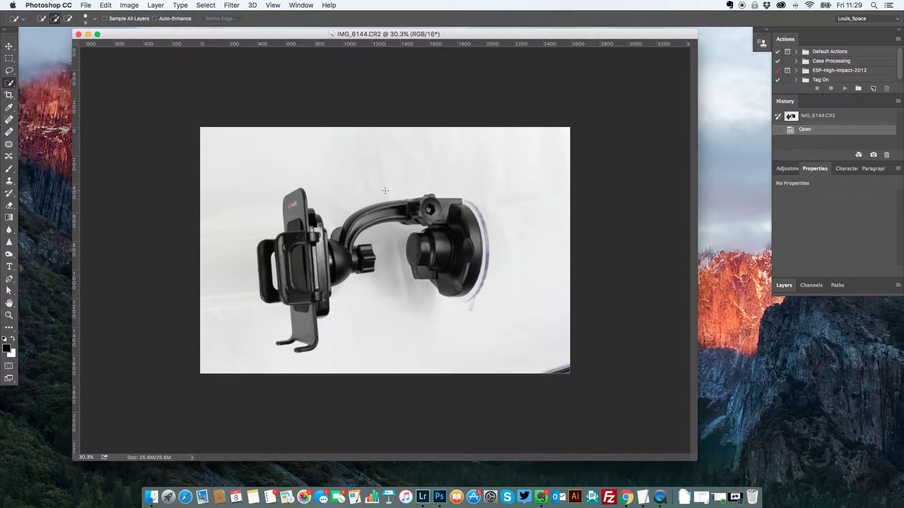
pyautogui.press(']')
pyautogui.press(']')
pyautogui.press(']')
pyautogui.press(']')
pyautogui.press(']')
pyautogui.press('[')
pyautogui.press('[')
pyautogui.press('[')
pyautogui.press('[')
# Brush the arm, lower edge and suction cup into the selection, then inspect the edges up close.
pyautogui.moveTo(444, 212)
pyautogui.mouseDown()
pyautogui.moveTo(354, 226)
pyautogui.moveTo(351, 255)
pyautogui.moveTo(360, 258)
pyautogui.moveTo(313, 262)
pyautogui.moveTo(305, 231)
pyautogui.moveTo(299, 287)
pyautogui.mouseUp()
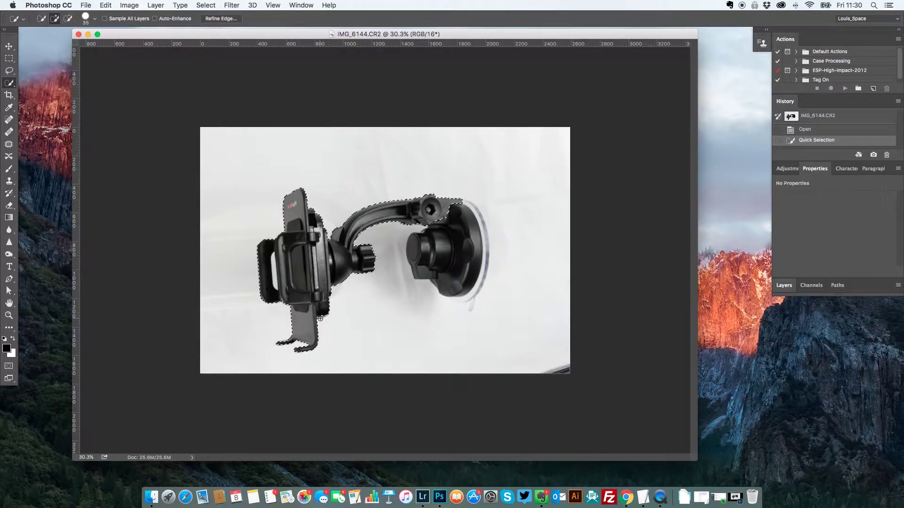
pyautogui.moveTo(318, 318); pyautogui.dragTo(317, 312)
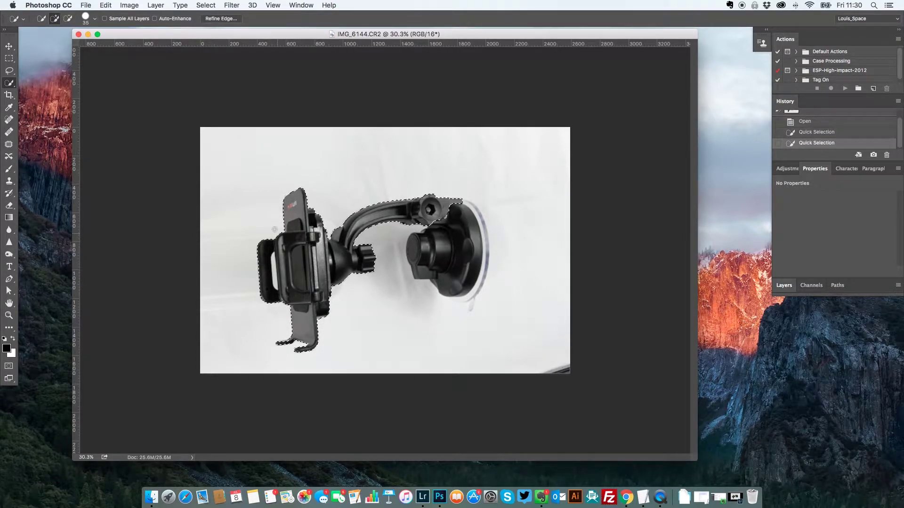
pyautogui.moveTo(445, 214); pyautogui.dragTo(453, 231)
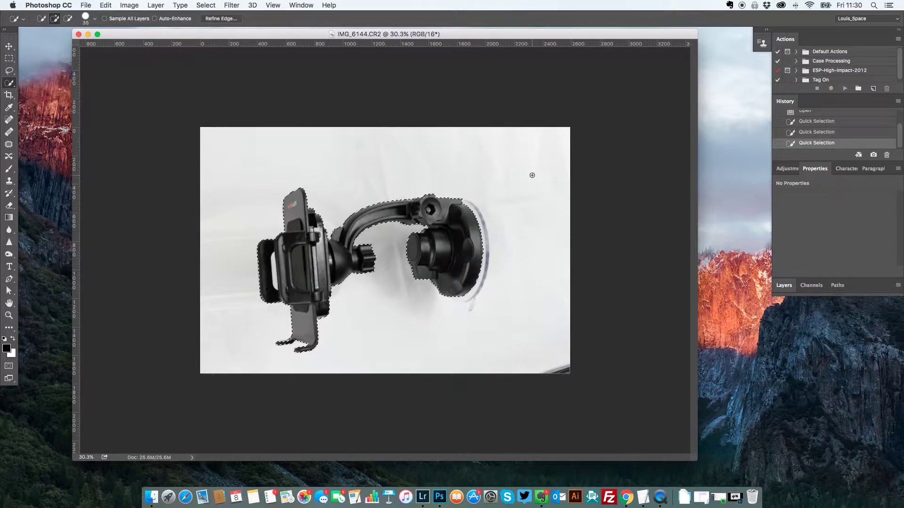
pyautogui.scroll(5, 366, 241)
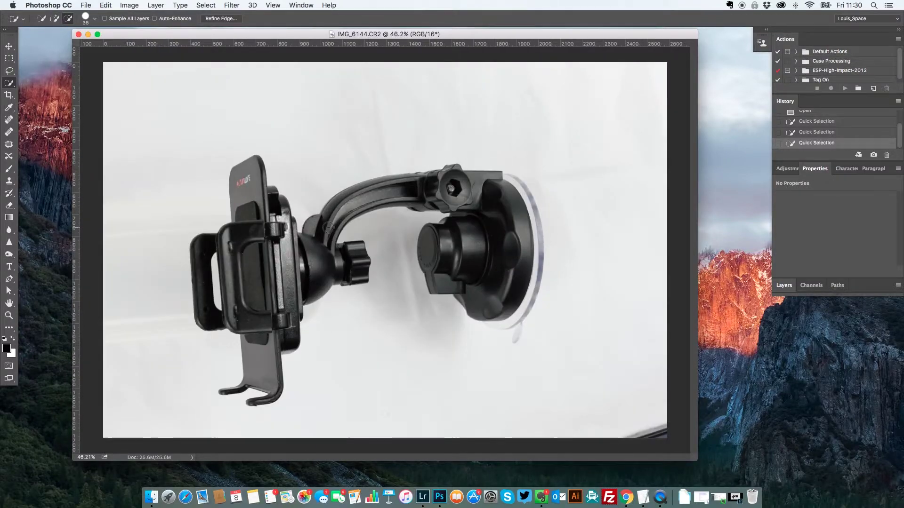
pyautogui.scroll(-5, 328, 227)
pyautogui.hscroll(-2, 315, 264)
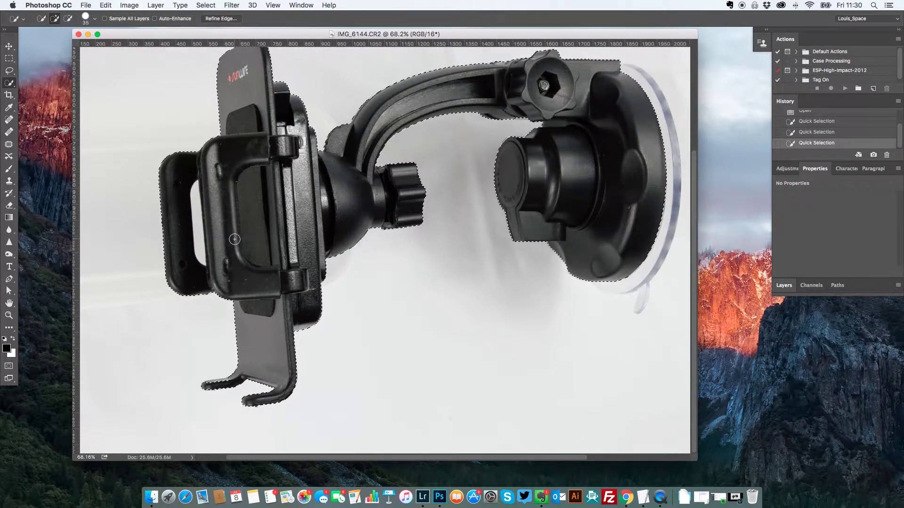
pyautogui.scroll(4, 246, 136)
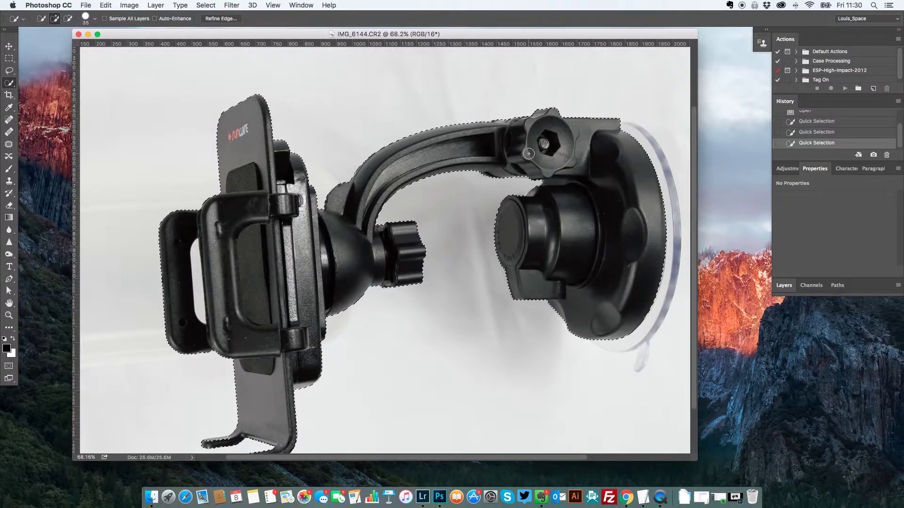
pyautogui.hscroll(4, 528, 154)
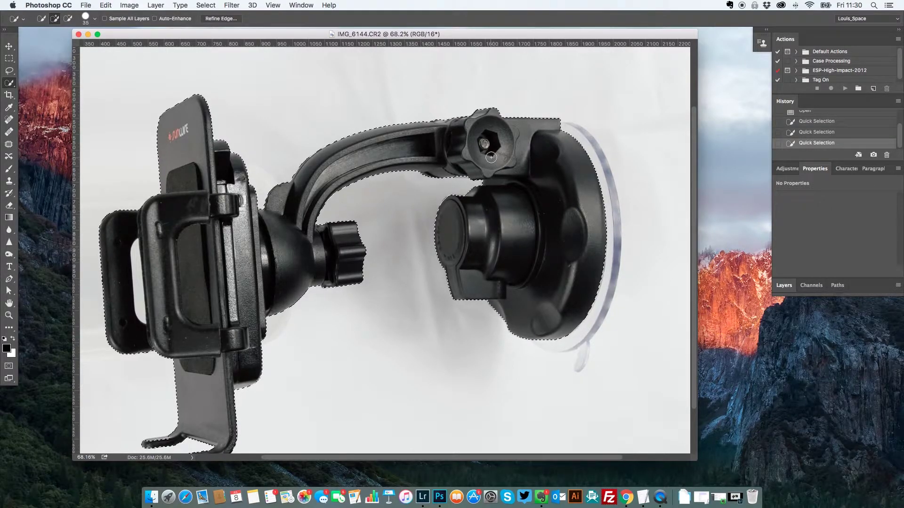
pyautogui.hscroll(-7, 474, 154)
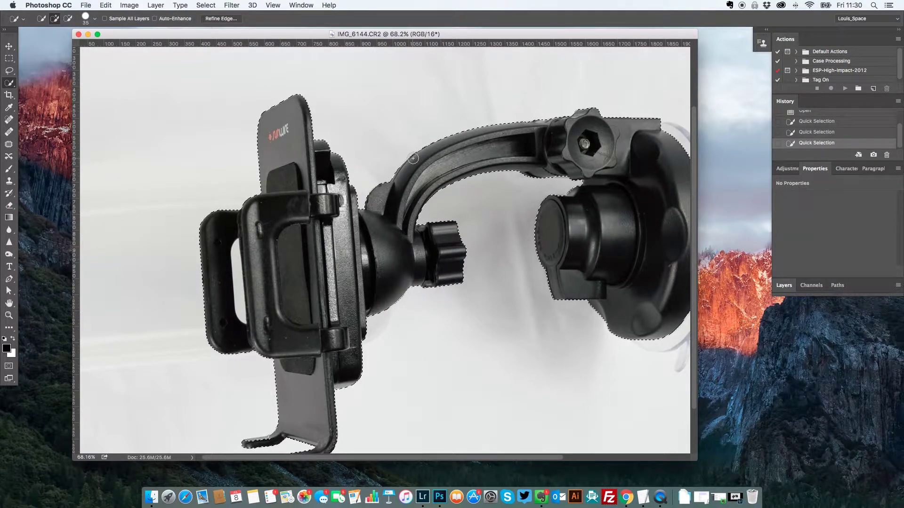
pyautogui.scroll(-4, 412, 158)
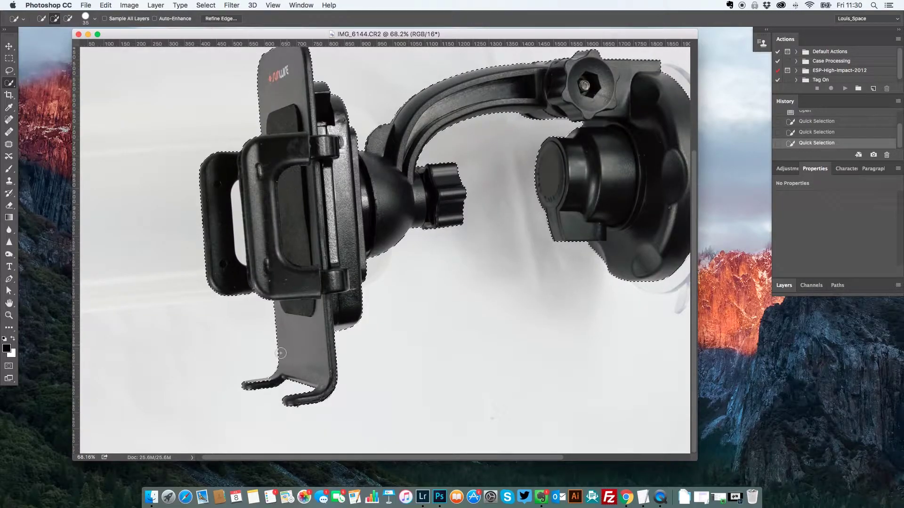
pyautogui.scroll(6, 252, 386)
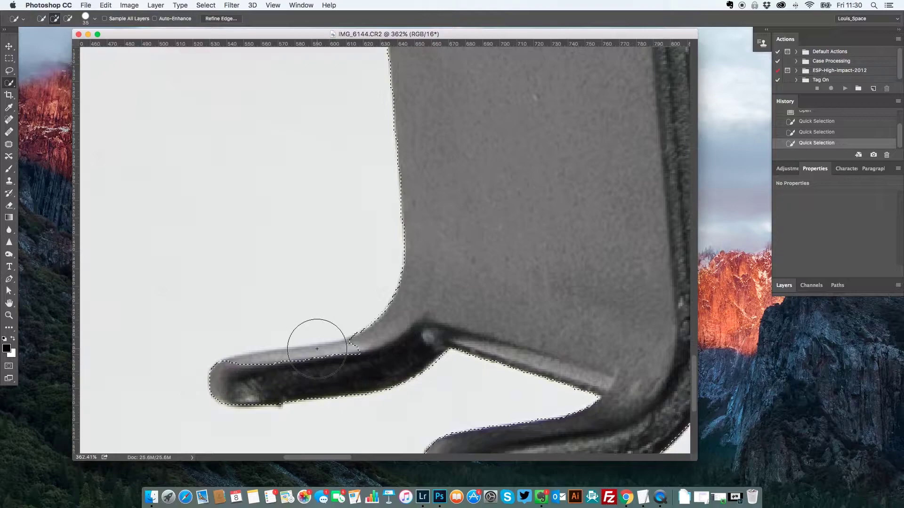
# With a 10-pixel brush, refine the selection around the clip tip and the arm's top edge.
pyautogui.press('[')
pyautogui.press('[')
pyautogui.press('[')
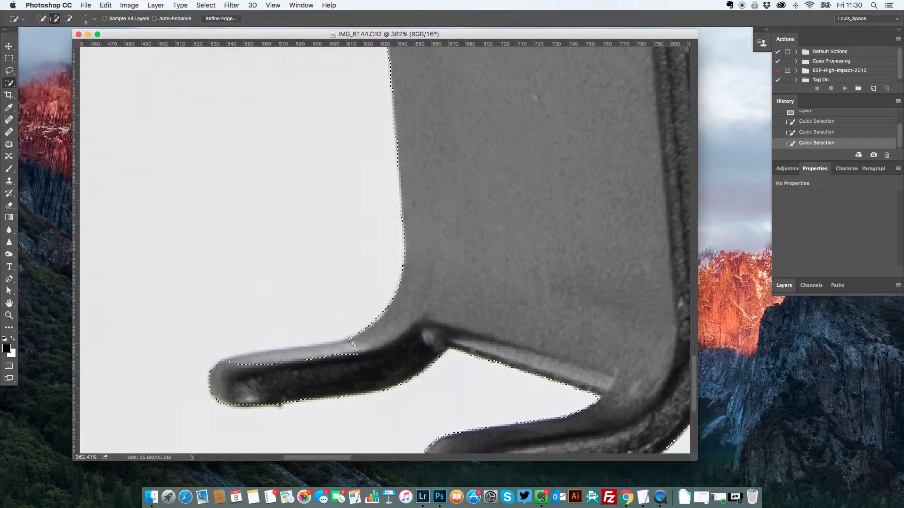
pyautogui.moveTo(352, 344); pyautogui.dragTo(346, 345)
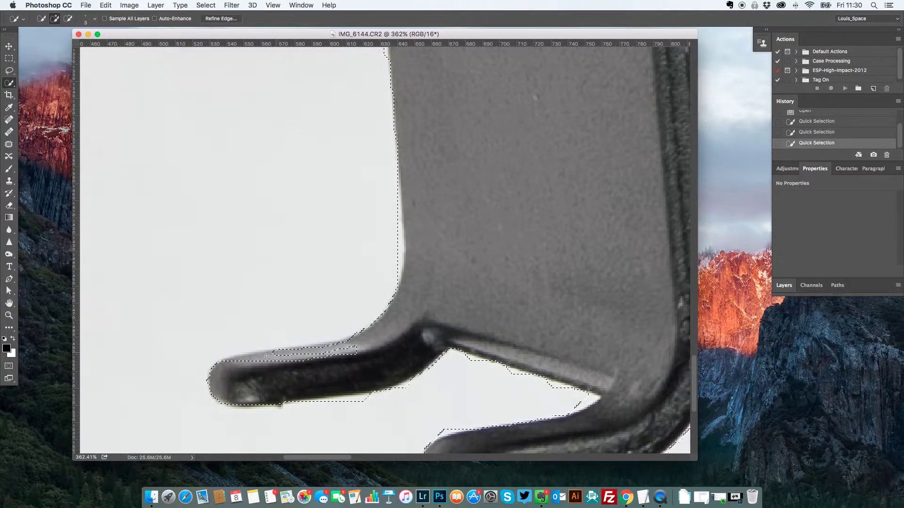
pyautogui.moveTo(224, 362)
pyautogui.mouseDown()
pyautogui.moveTo(325, 356)
pyautogui.moveTo(370, 342)
pyautogui.mouseUp()
pyautogui.scroll(-10, 370, 342)
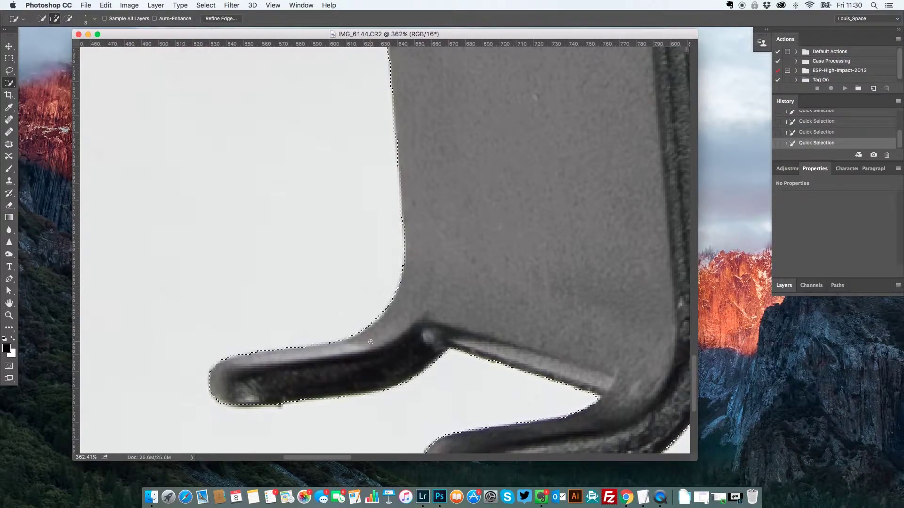
pyautogui.scroll(8, 345, 342)
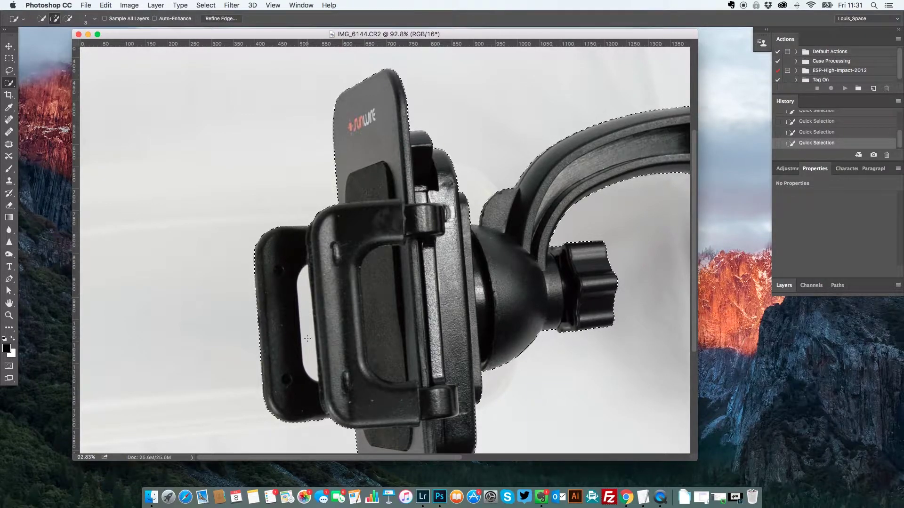
# Subtract the white gap inside the clamp from the selection using an Option-held brush.
pyautogui.press(']')
pyautogui.press(']')
pyautogui.press(']')
pyautogui.press(']')
pyautogui.press(']')
pyautogui.press(']')
pyautogui.press(']')
pyautogui.press(']')
pyautogui.press(']')
pyautogui.press(']')
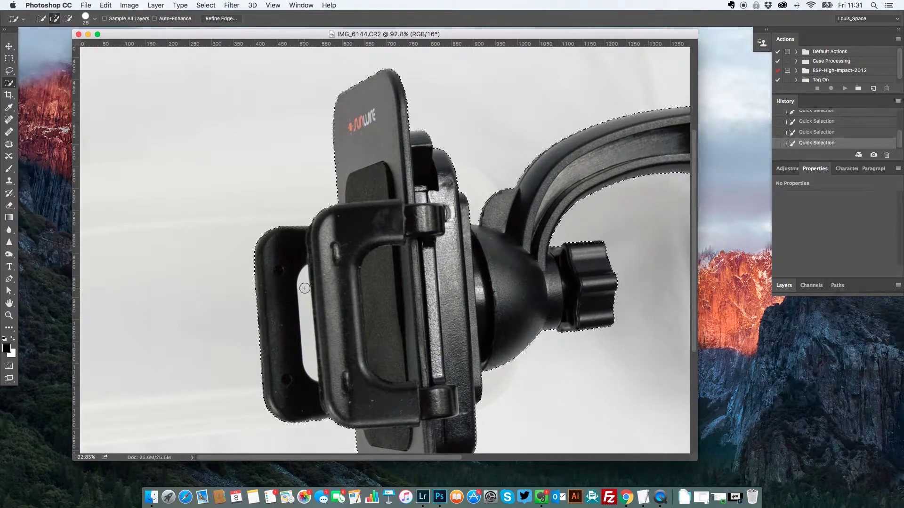
pyautogui.press('alt')
pyautogui.hotkey('alt', '[')
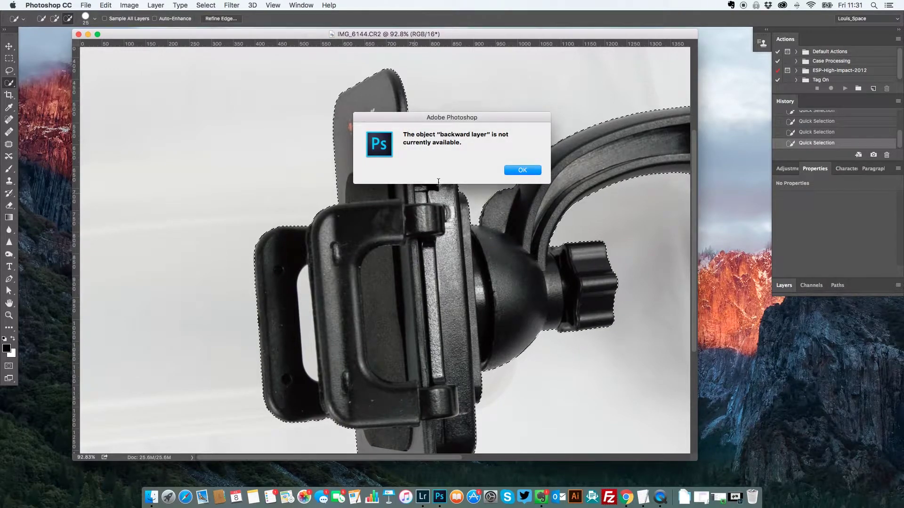
pyautogui.click(522, 170)
pyautogui.press('[')
pyautogui.press('[')
pyautogui.press('[')
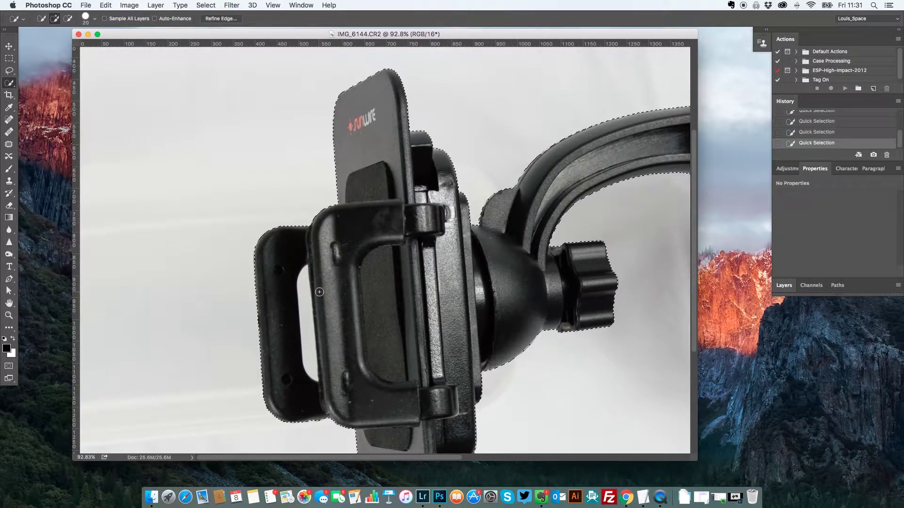
pyautogui.press('alt')
pyautogui.moveTo(307, 274); pyautogui.dragTo(311, 379)
# Copy and paste the selected holder as Layer 1 and show the Layers panel.
pyautogui.press('alt')
pyautogui.scroll(-5, 384, 269)
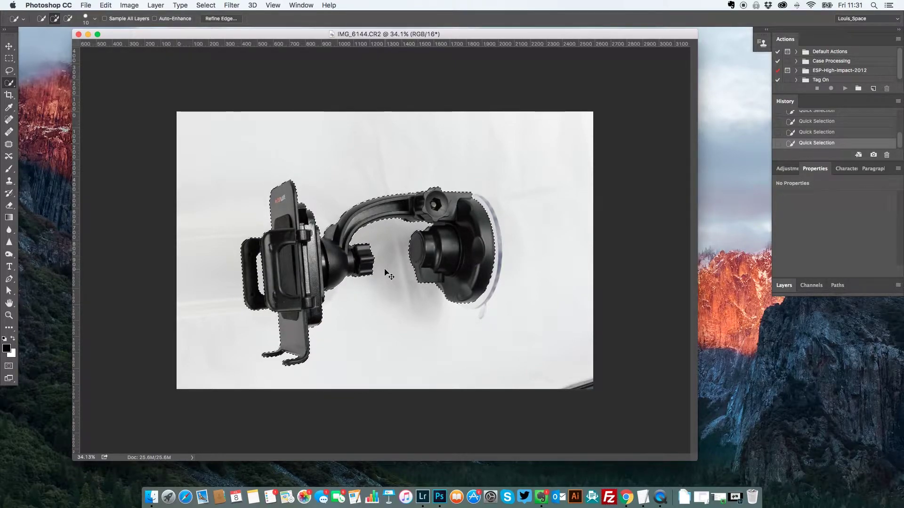
pyautogui.press('super+c')
pyautogui.press('super+v')
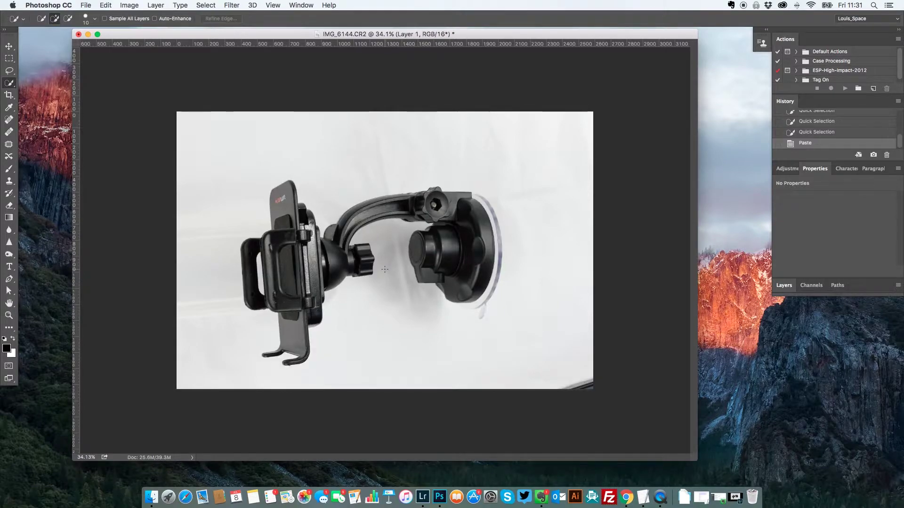
pyautogui.click(787, 290)
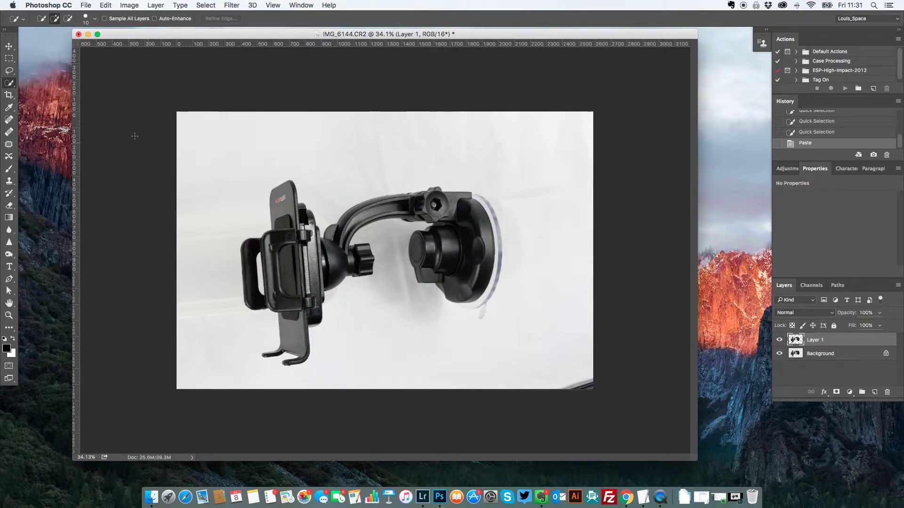
# Shift the holder up-right, add a white Solid Color fill above Background, and hide Background.
pyautogui.press('v')
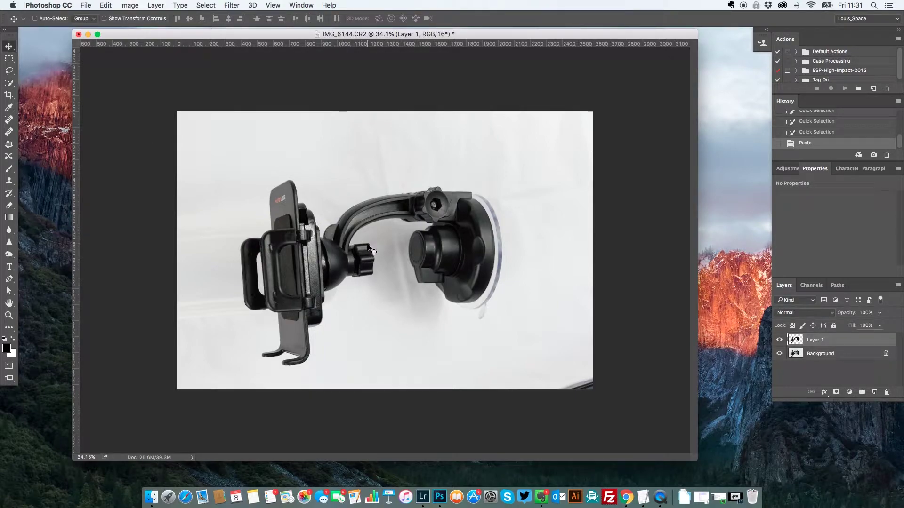
pyautogui.moveTo(370, 249); pyautogui.dragTo(383, 244)
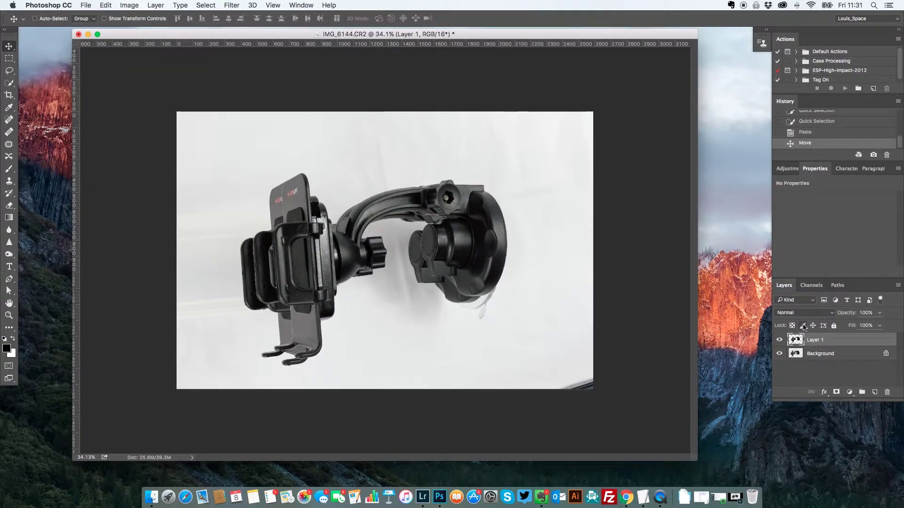
pyautogui.click(822, 354)
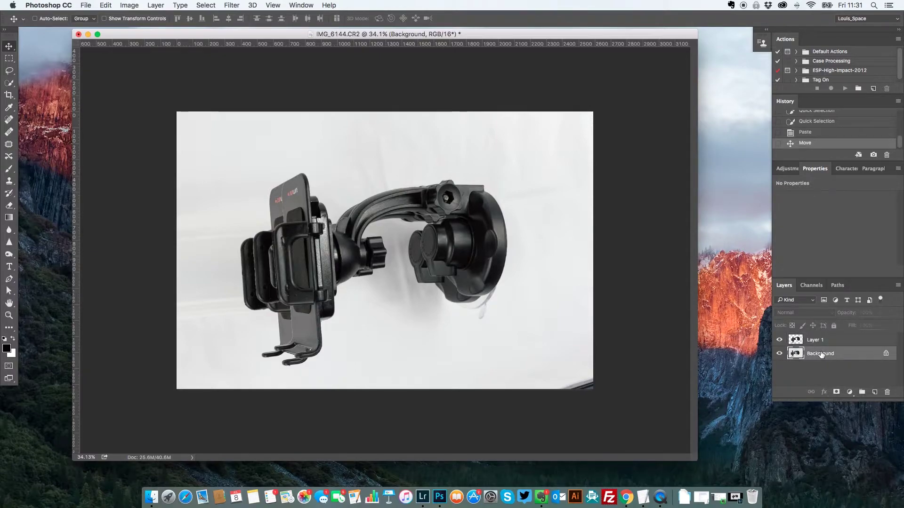
pyautogui.click(849, 392)
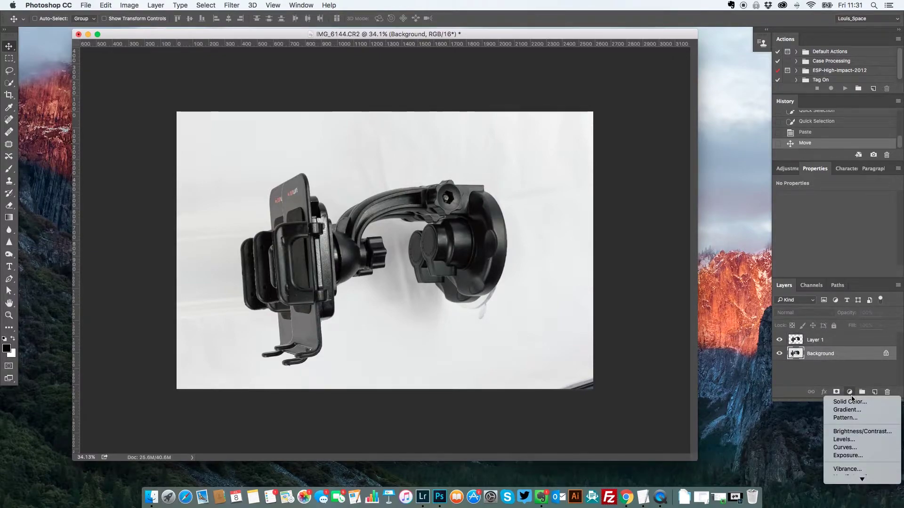
pyautogui.click(849, 401)
pyautogui.click(278, 194)
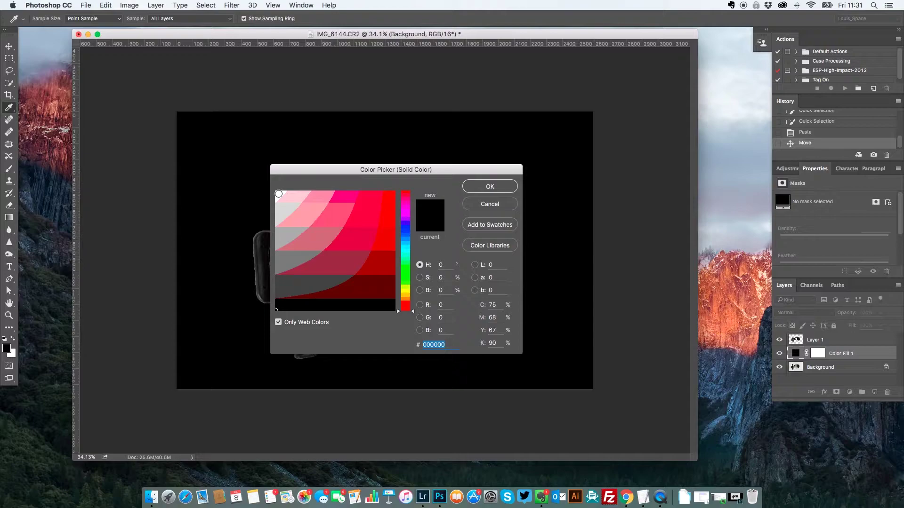
pyautogui.click(490, 187)
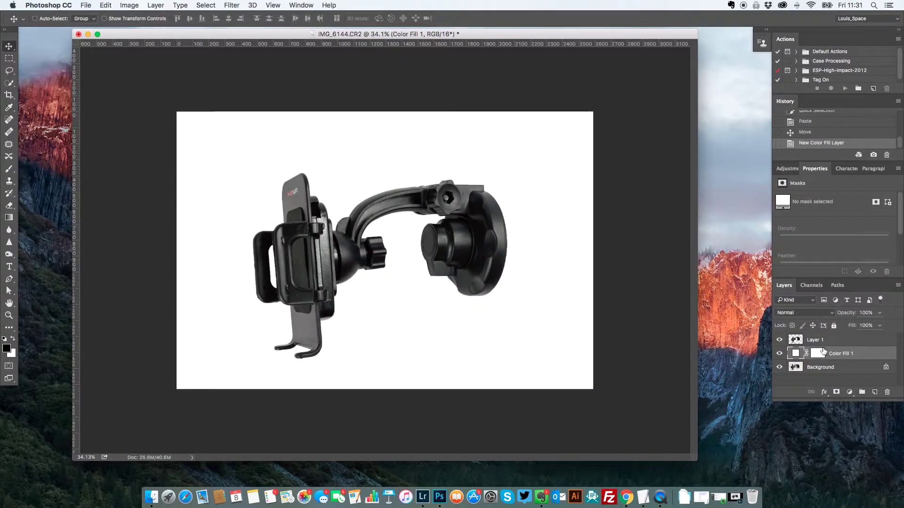
pyautogui.click(780, 368)
# Free Transform Layer 1 to about 75% size and centre the holder on the white background.
pyautogui.click(830, 345)
pyautogui.moveTo(346, 256); pyautogui.dragTo(362, 231)
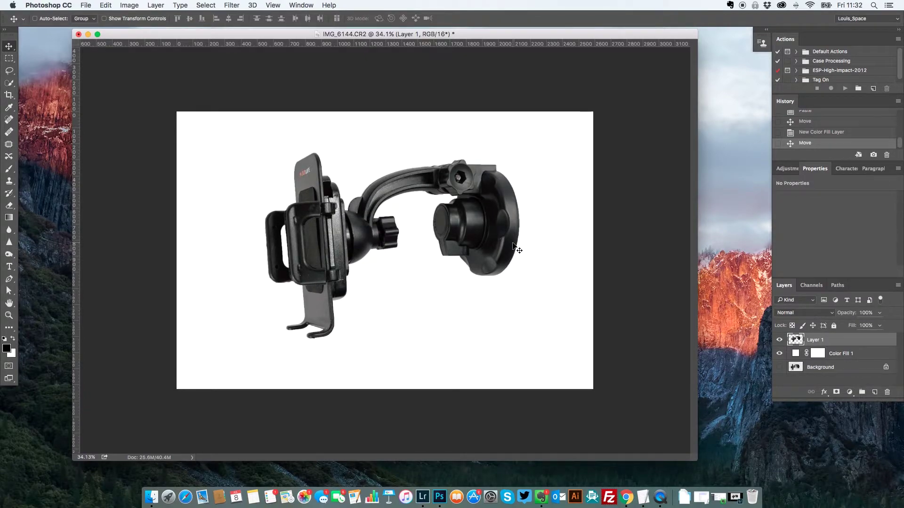
pyautogui.moveTo(507, 235); pyautogui.dragTo(528, 258)
pyautogui.hotkey('ctrl', 't')
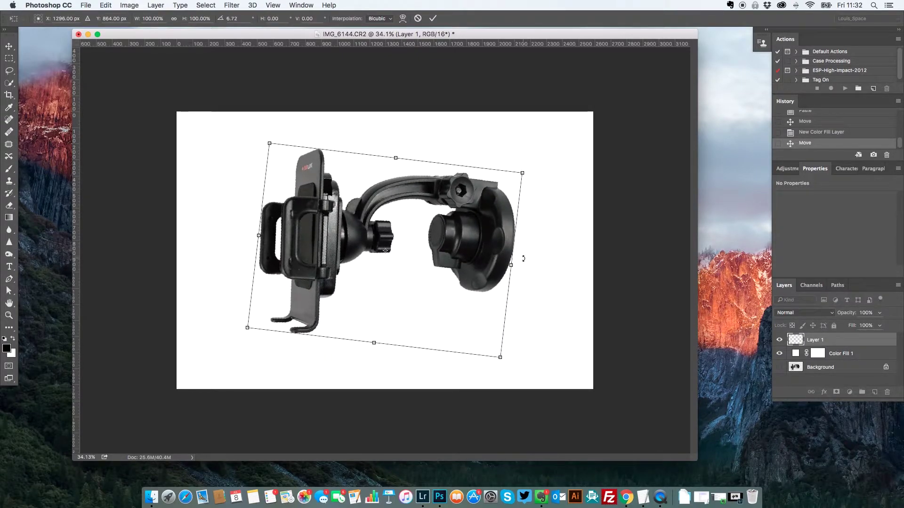
pyautogui.moveTo(441, 237); pyautogui.dragTo(452, 245)
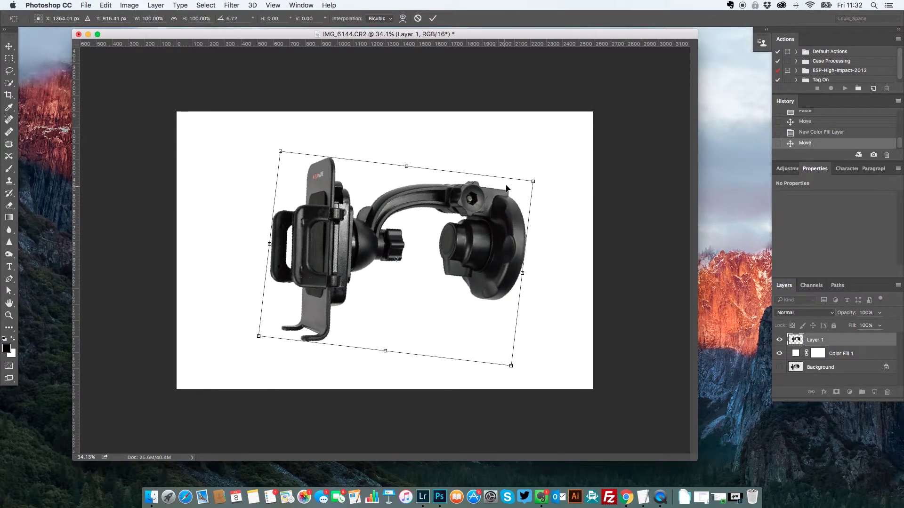
pyautogui.moveTo(531, 182); pyautogui.dragTo(464, 219)
pyautogui.moveTo(395, 241); pyautogui.dragTo(396, 216)
pyautogui.click(433, 19)
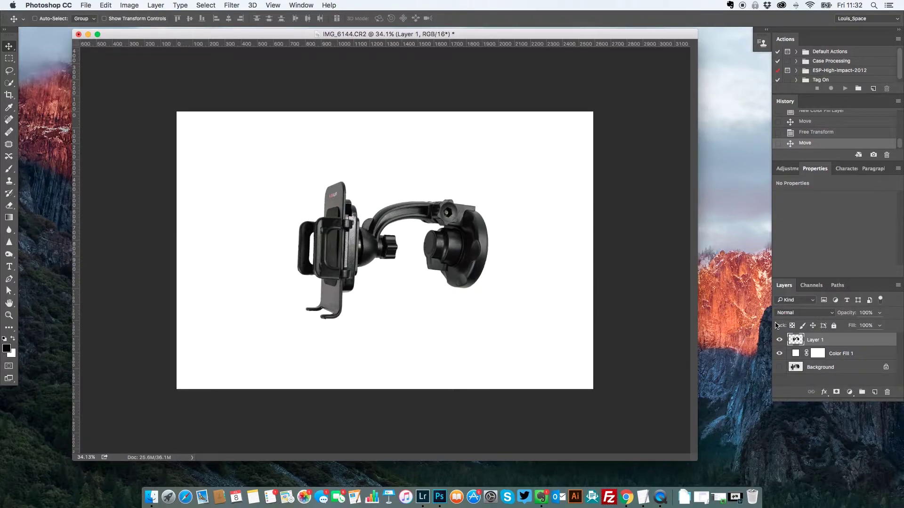
# Compare against the original photo, then show only Layer 1 over white fill, nudged up-left.
pyautogui.click(780, 354)
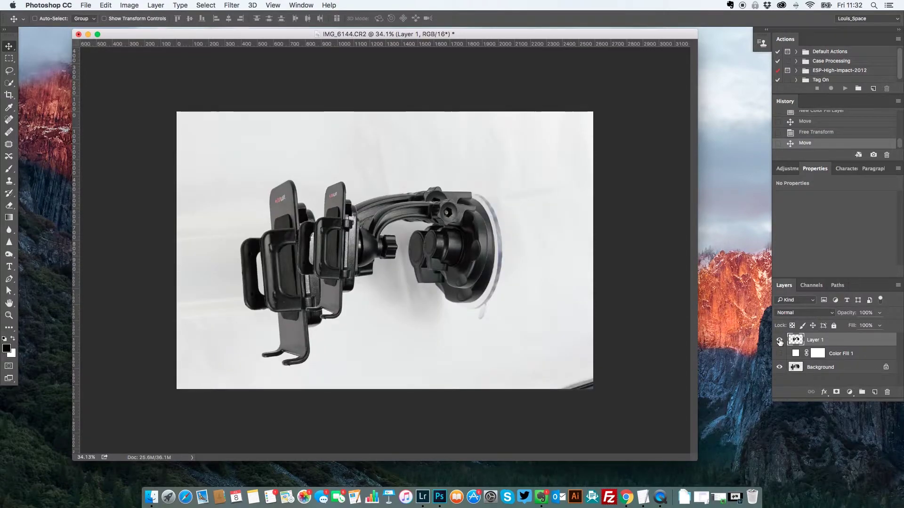
pyautogui.click(779, 340)
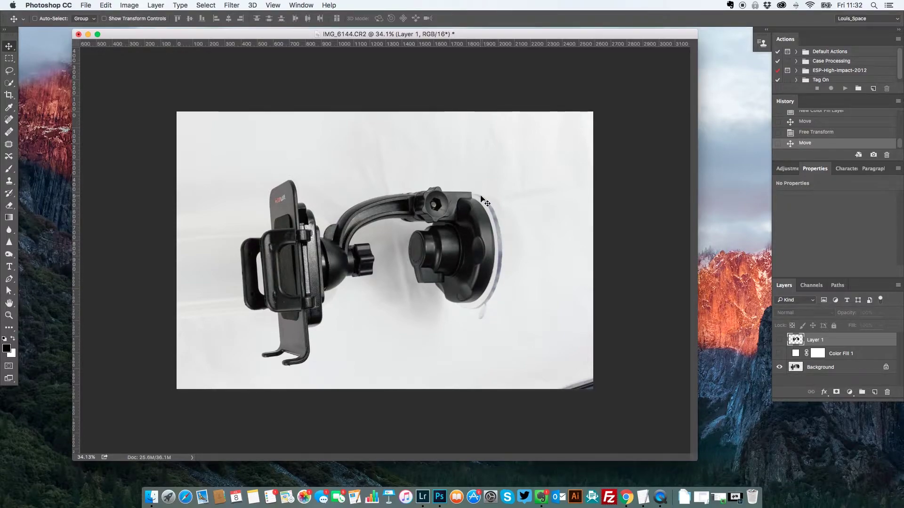
pyautogui.moveTo(490, 210); pyautogui.dragTo(492, 209)
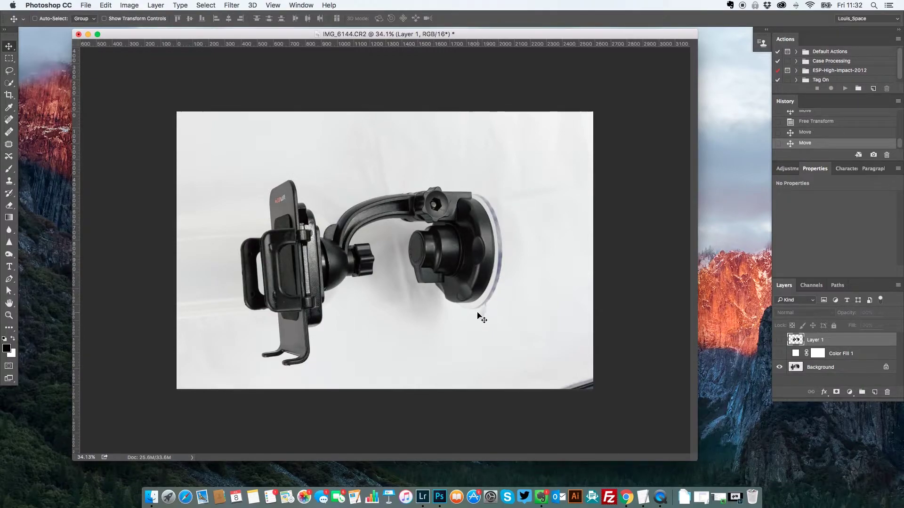
pyautogui.click(779, 367)
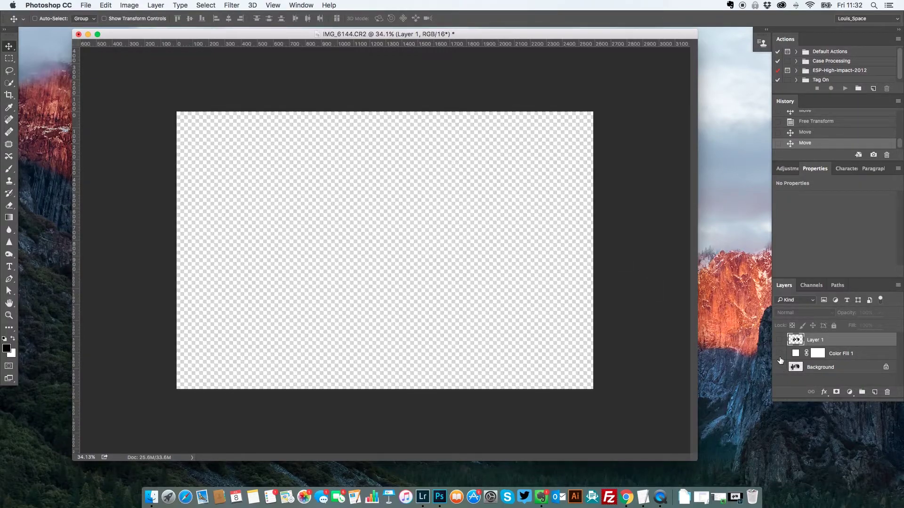
pyautogui.click(780, 340)
pyautogui.click(780, 354)
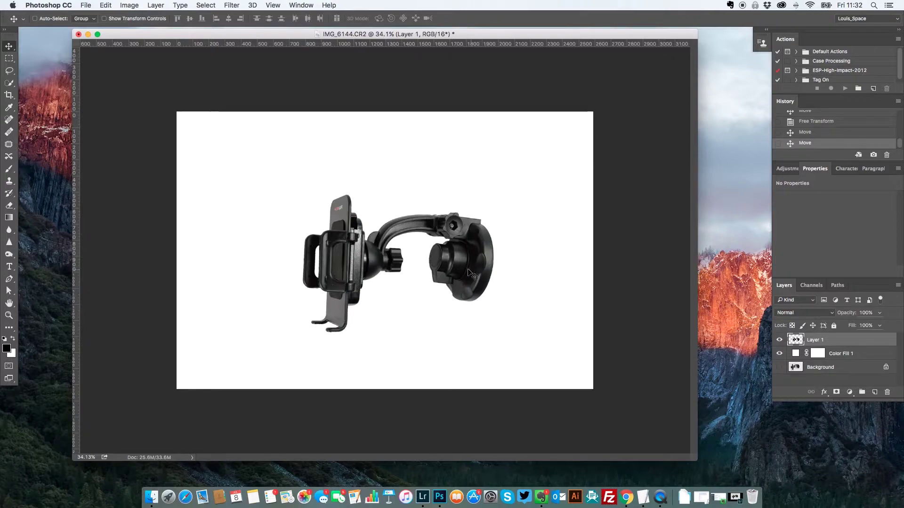
pyautogui.moveTo(470, 258); pyautogui.dragTo(468, 256)
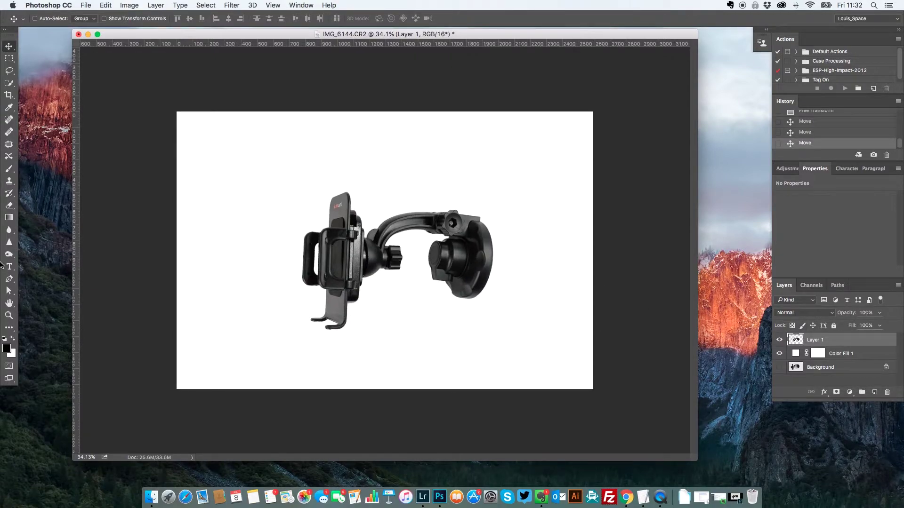
# On a new layer above Color Fill 1, draw an ellipse and align it with the suction cup.
pyautogui.click(13, 327)
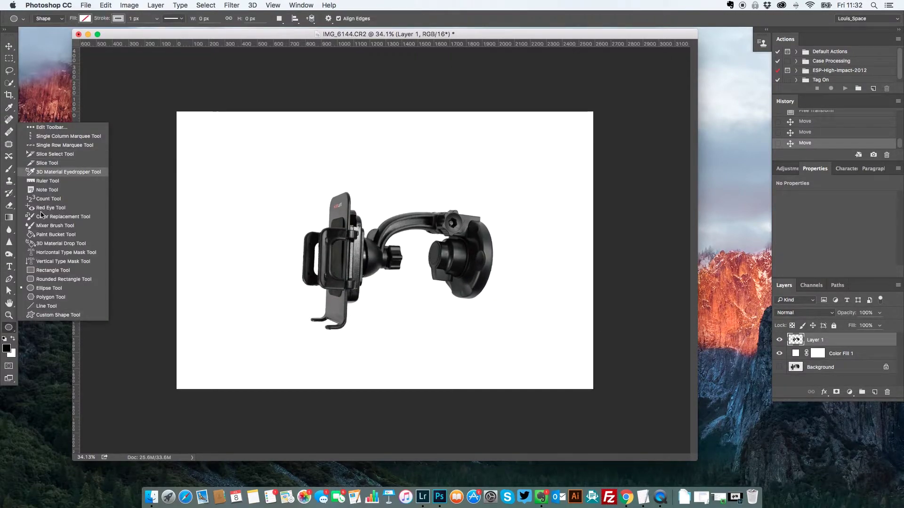
pyautogui.click(99, 316)
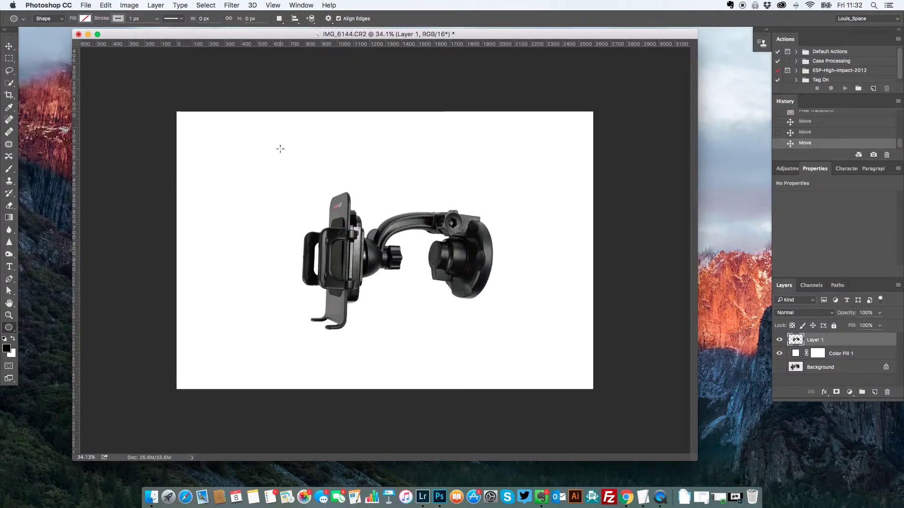
pyautogui.click(844, 354)
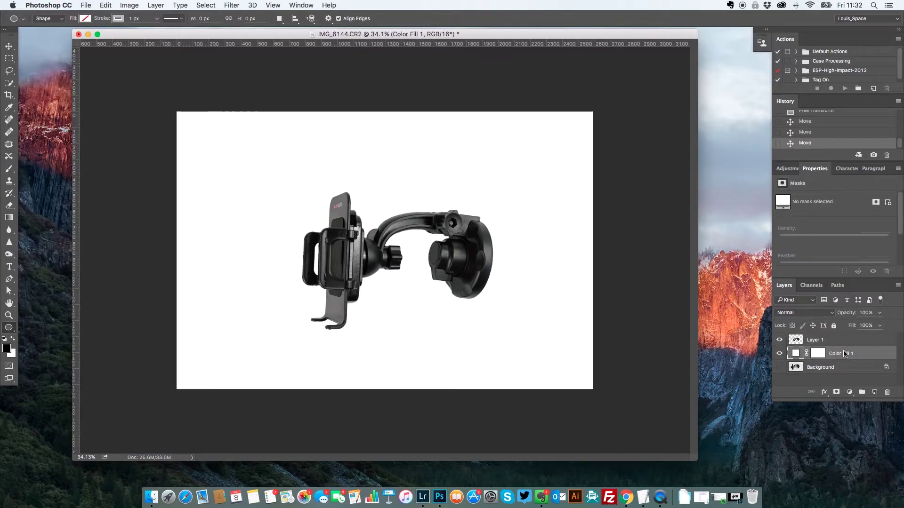
pyautogui.click(875, 392)
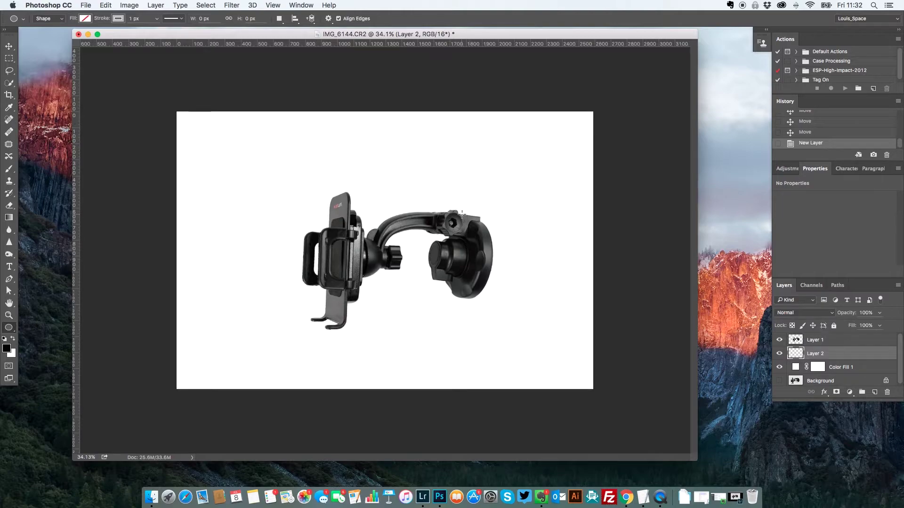
pyautogui.moveTo(457, 213); pyautogui.dragTo(498, 305)
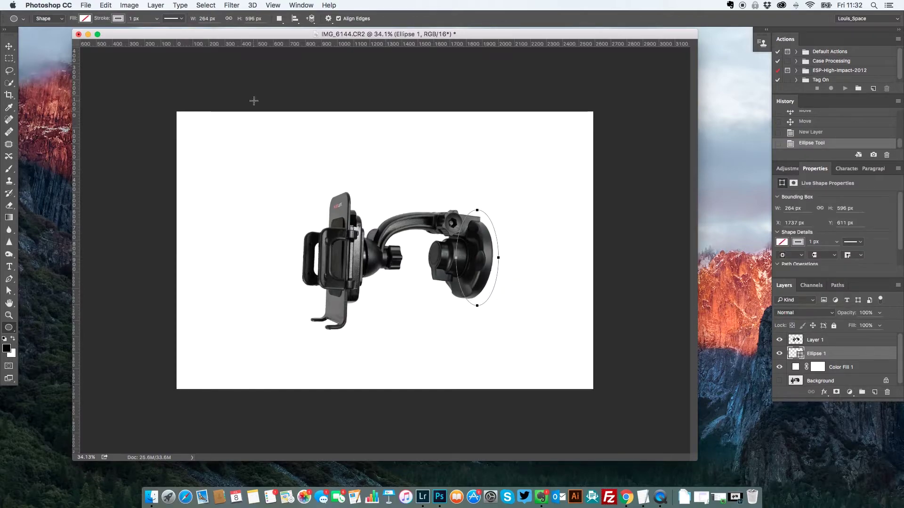
pyautogui.click(9, 46)
pyautogui.moveTo(508, 269); pyautogui.dragTo(498, 256)
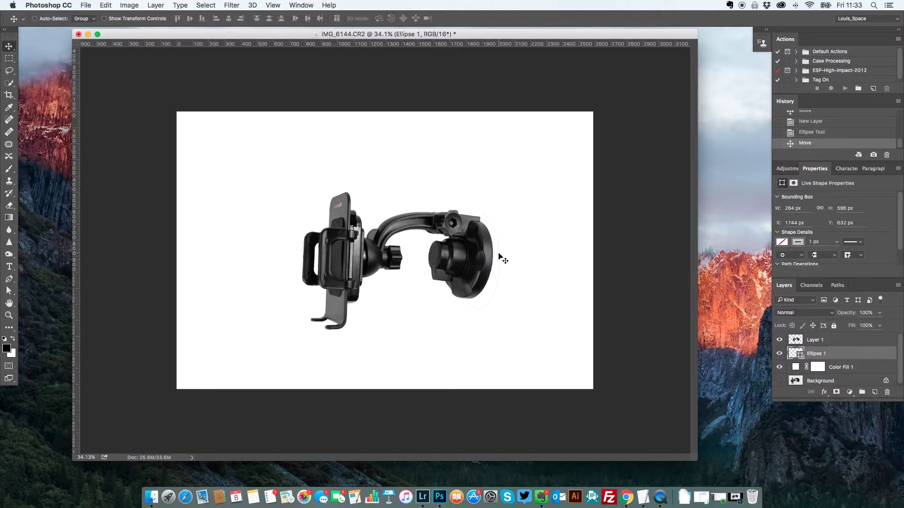
# Widen, shorten and tilt the ellipse about 5° to match the cup rim, accepting conversion to a path.
pyautogui.press('super+t')
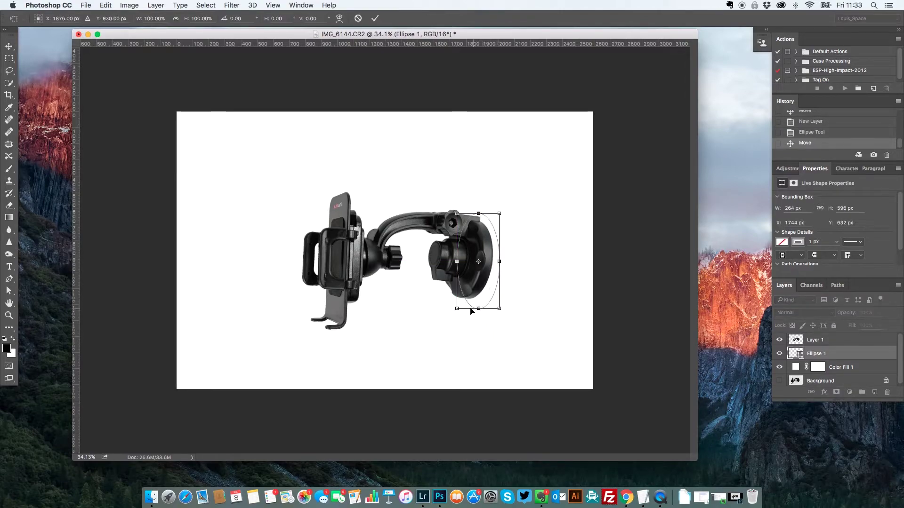
pyautogui.moveTo(457, 262); pyautogui.dragTo(441, 262)
pyautogui.moveTo(470, 308); pyautogui.dragTo(470, 305)
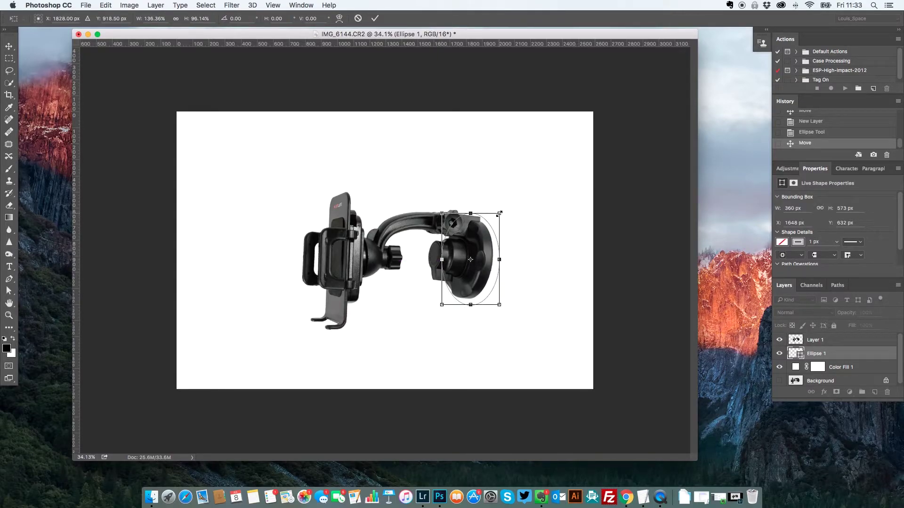
pyautogui.moveTo(515, 230); pyautogui.dragTo(517, 234)
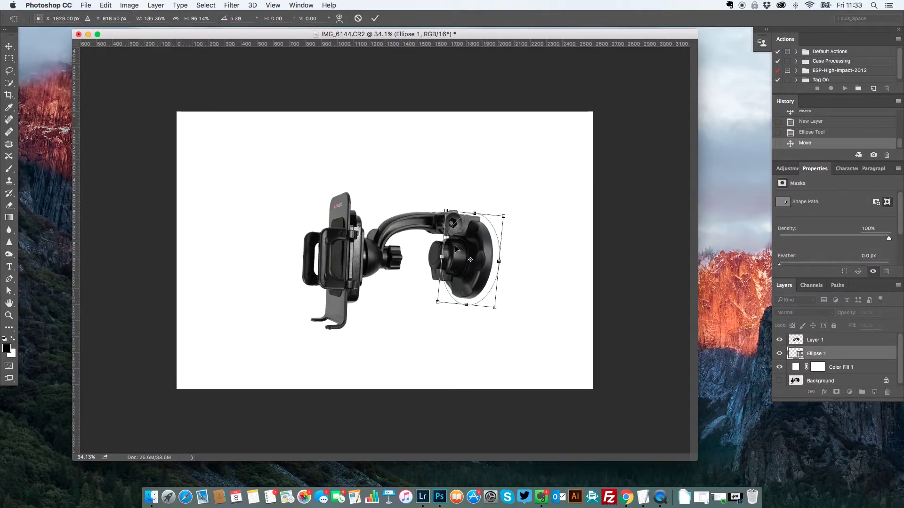
pyautogui.moveTo(440, 256); pyautogui.dragTo(445, 257)
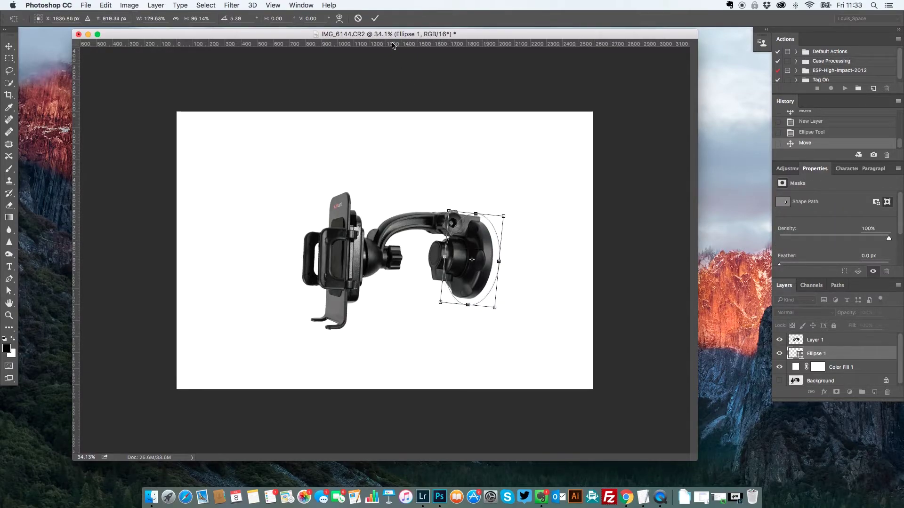
pyautogui.click(375, 18)
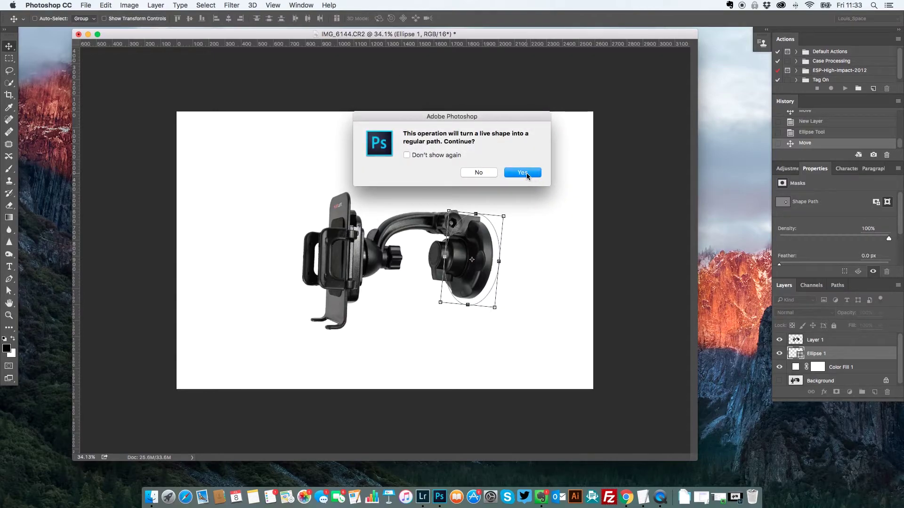
pyautogui.click(523, 173)
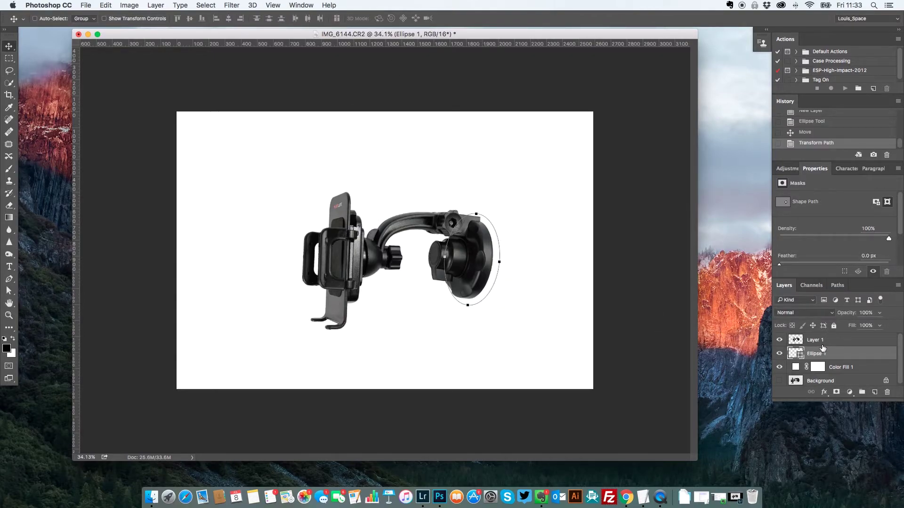
# Give the Ellipse 1 shape a 3.94 px outline stroke, then reselect Layer 1 with the Move tool.
pyautogui.click(826, 344)
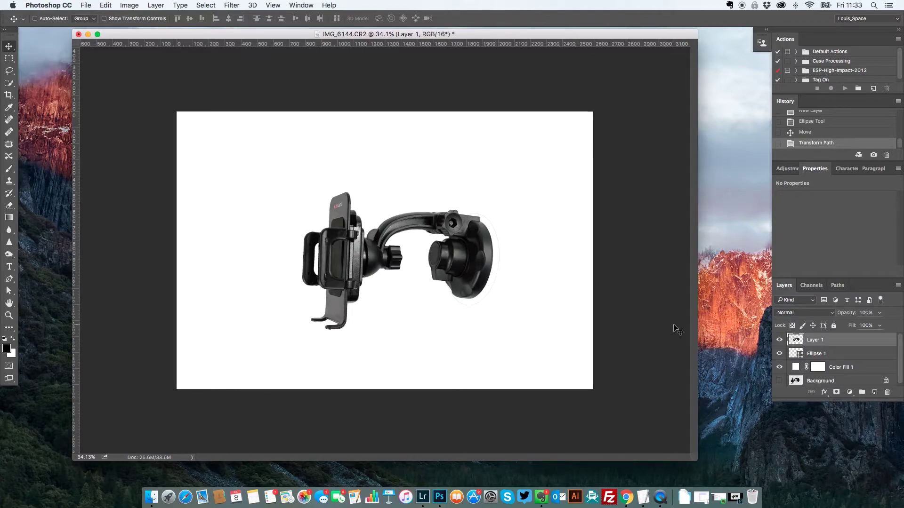
pyautogui.click(827, 354)
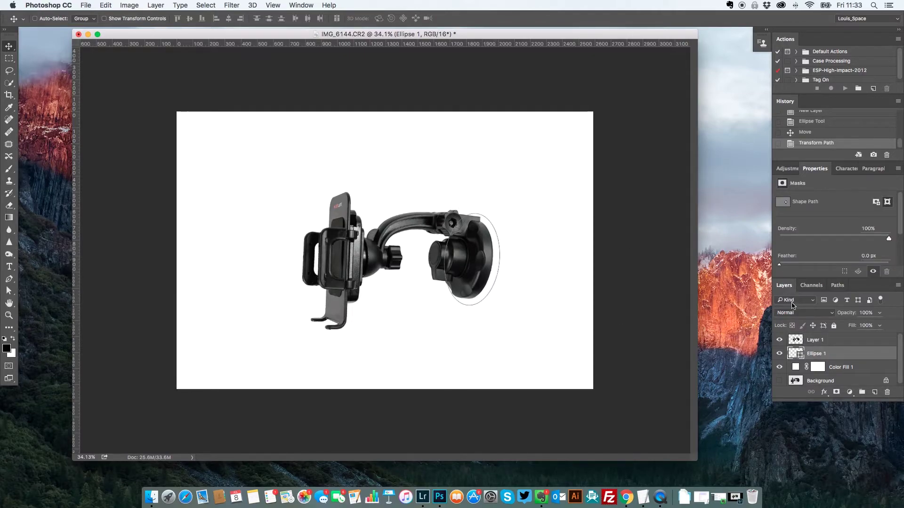
pyautogui.press('u')
pyautogui.click(157, 18)
pyautogui.moveTo(155, 30); pyautogui.dragTo(159, 31)
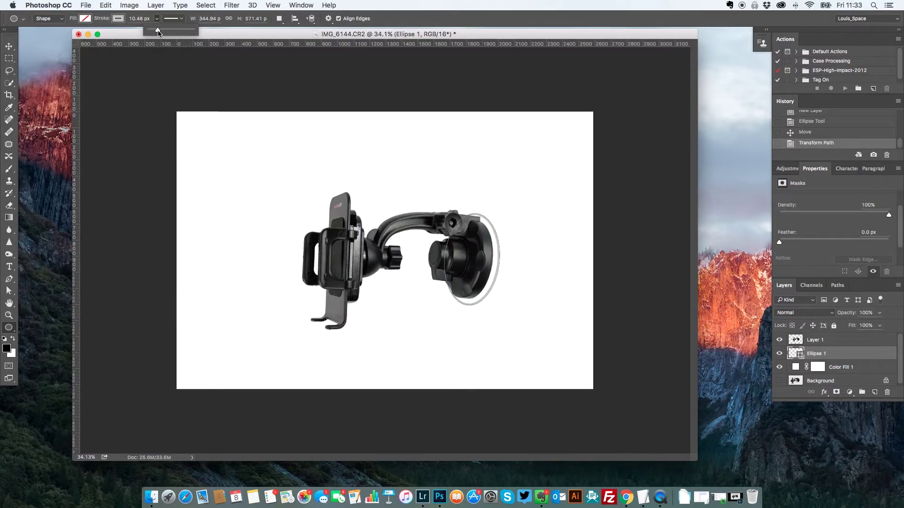
pyautogui.moveTo(158, 32); pyautogui.dragTo(157, 33)
pyautogui.click(225, 35)
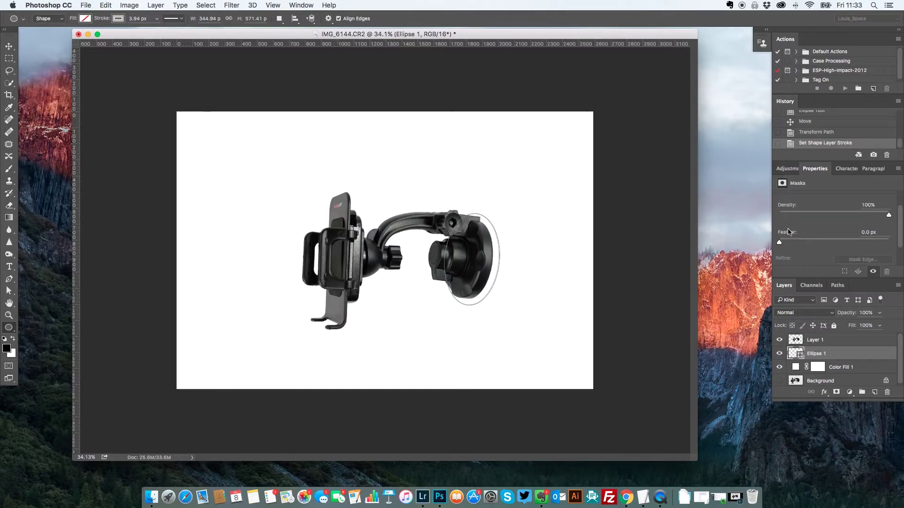
pyautogui.click(841, 340)
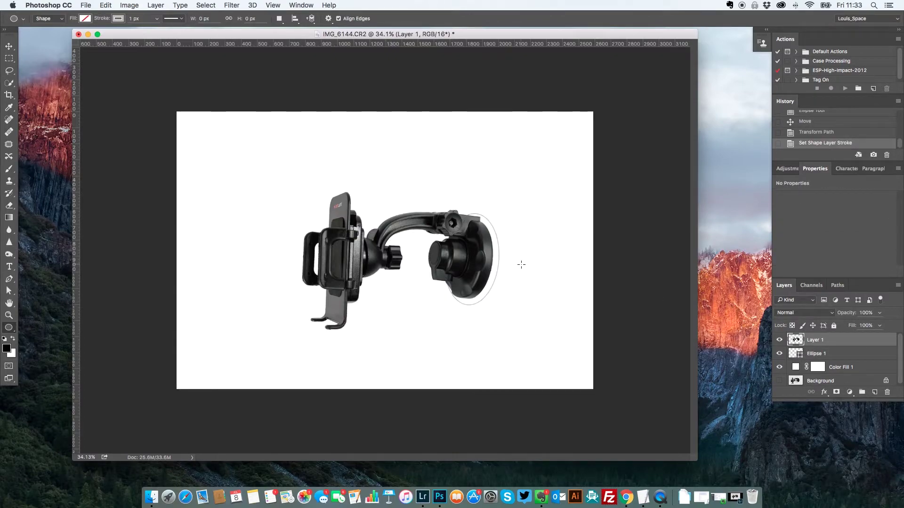
pyautogui.press('v')
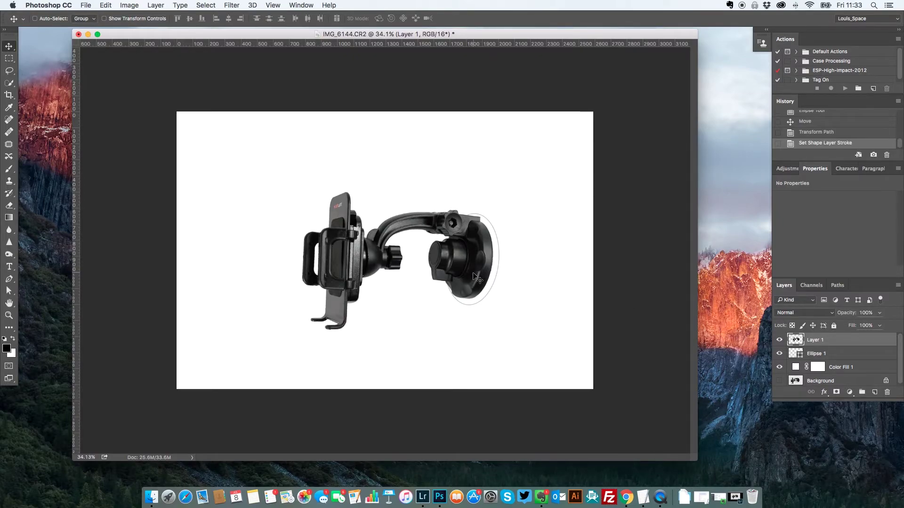
# Duplicate the phone holder layer, Layer 1.
pyautogui.scroll(-1, 824, 361)
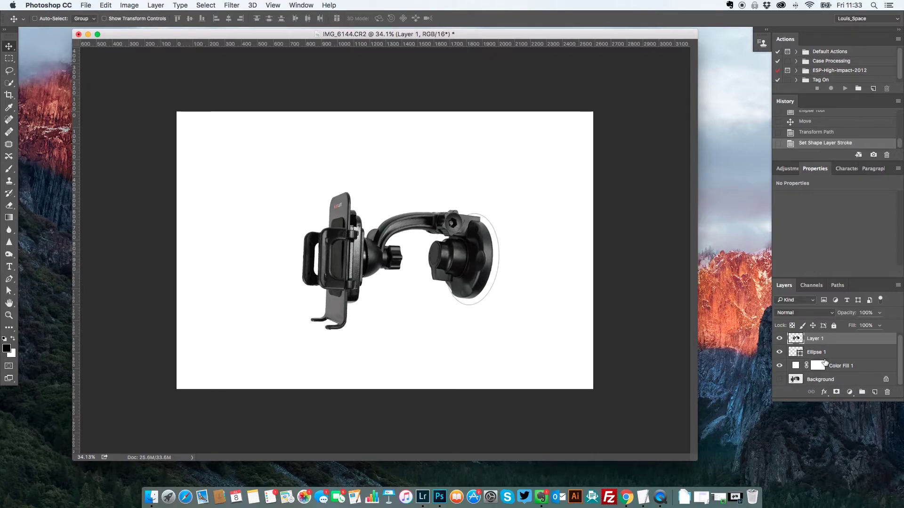
pyautogui.scroll(1, 824, 361)
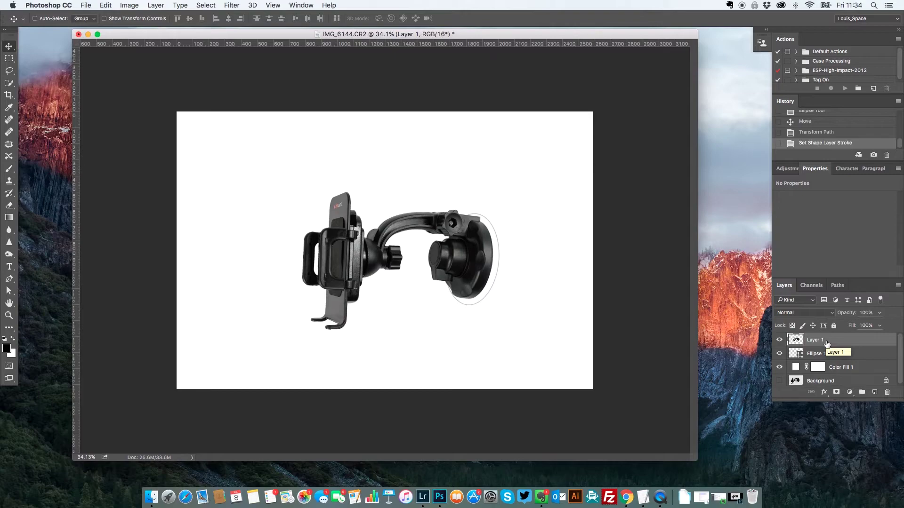
pyautogui.press('super+j')
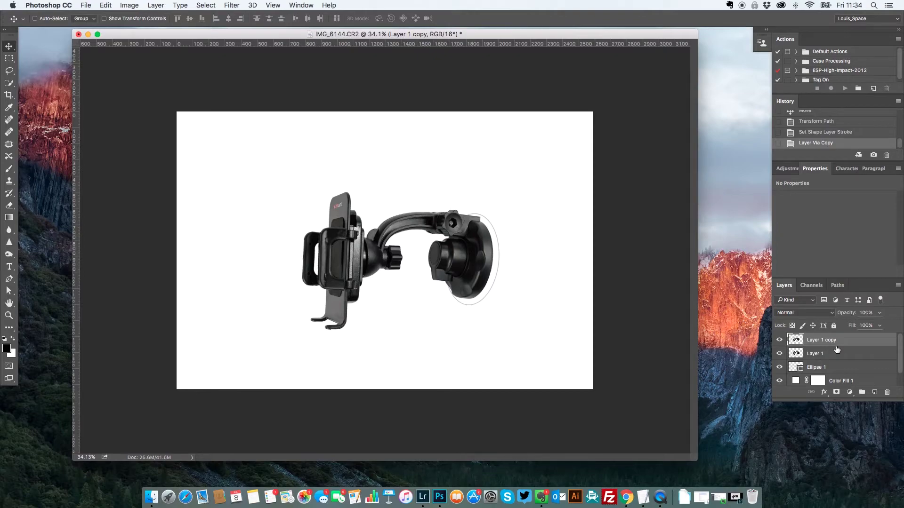
# Blacken the copy with Brightness/Contrast set to Contrast 100 and Brightness -100.
pyautogui.click(136, 10)
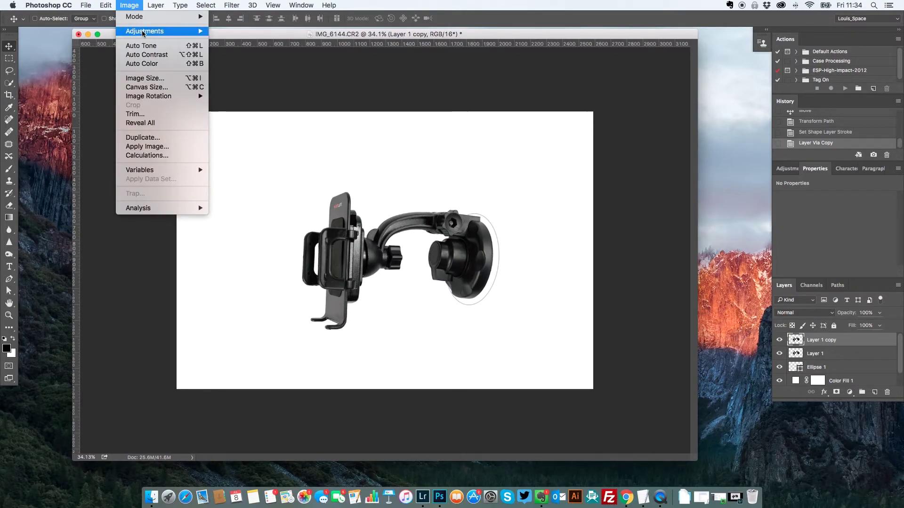
pyautogui.moveTo(157, 33)
pyautogui.click(259, 33)
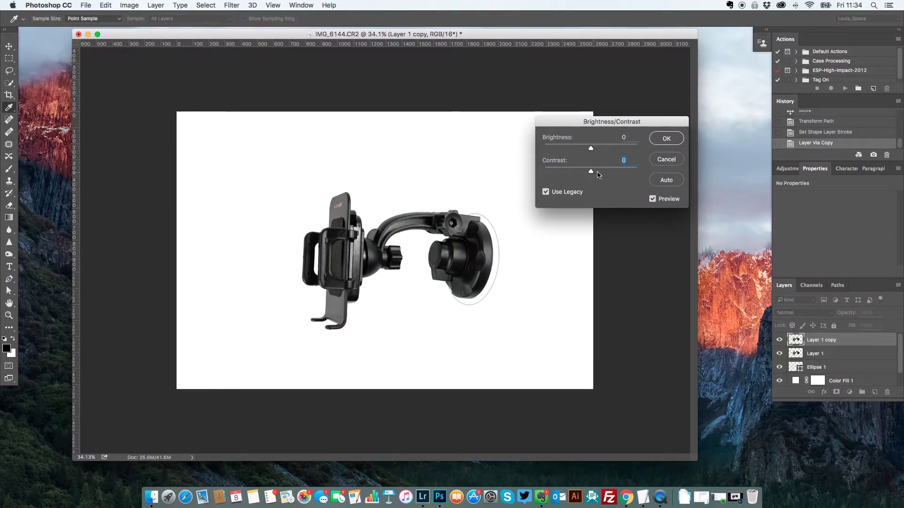
pyautogui.moveTo(591, 172); pyautogui.dragTo(638, 175)
pyautogui.moveTo(590, 149); pyautogui.dragTo(559, 149)
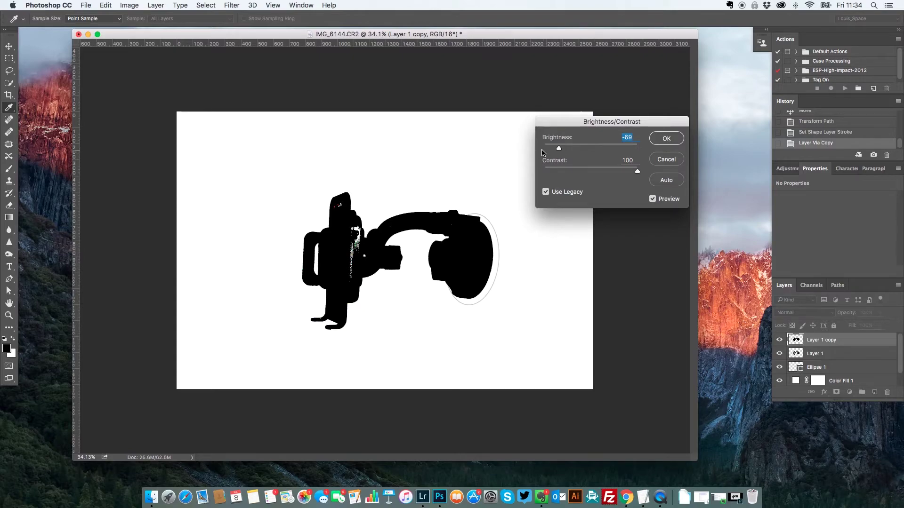
pyautogui.moveTo(559, 150); pyautogui.dragTo(544, 150)
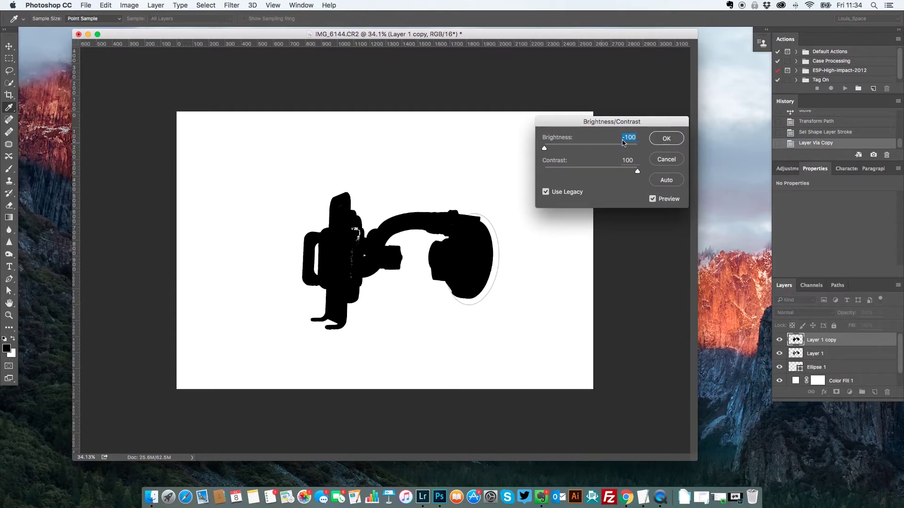
pyautogui.click(664, 138)
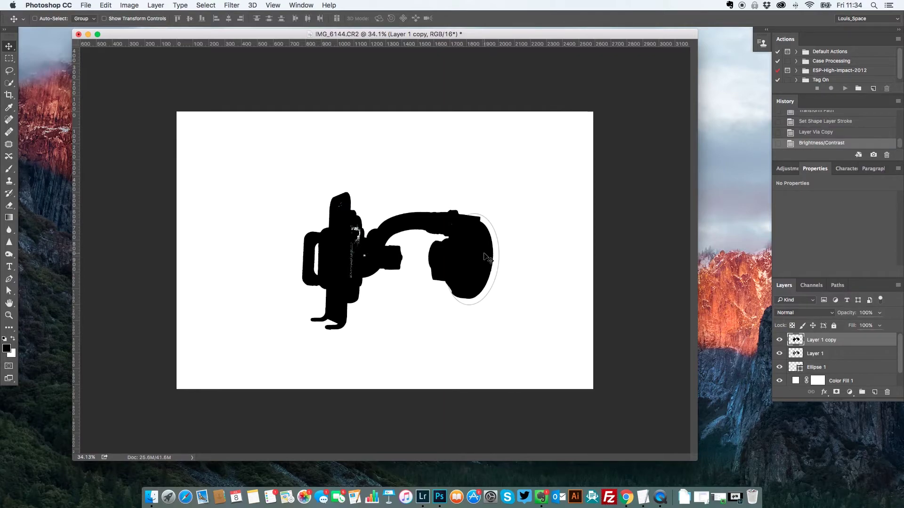
# Squash the black silhouette flat to about 22% height with Free Transform.
pyautogui.press('super+t')
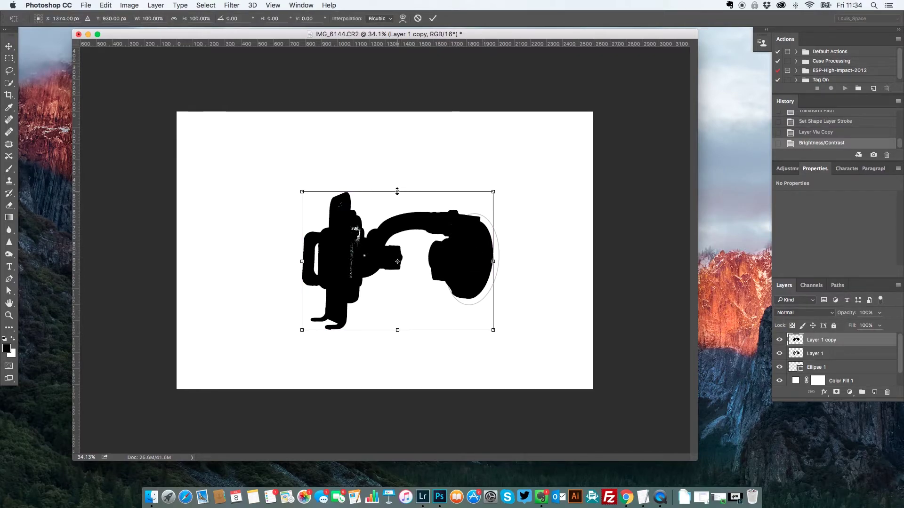
pyautogui.moveTo(397, 193); pyautogui.dragTo(419, 358)
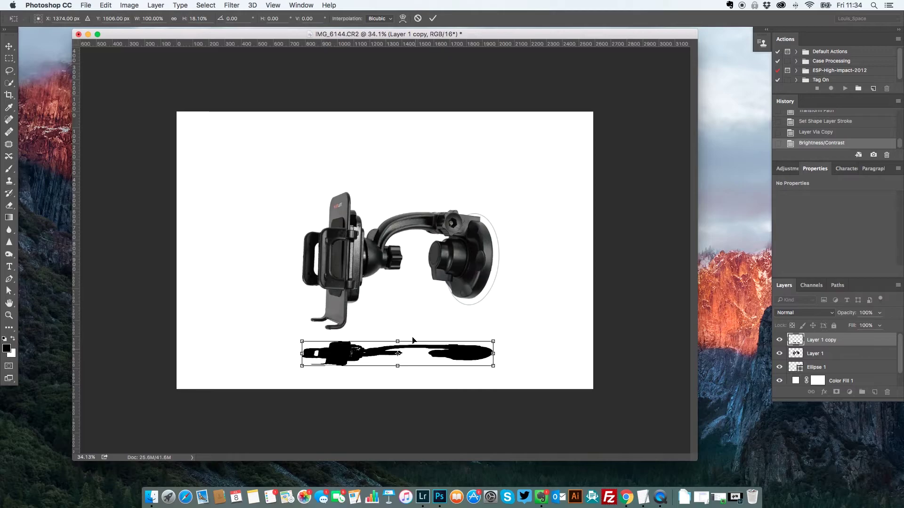
pyautogui.click(433, 19)
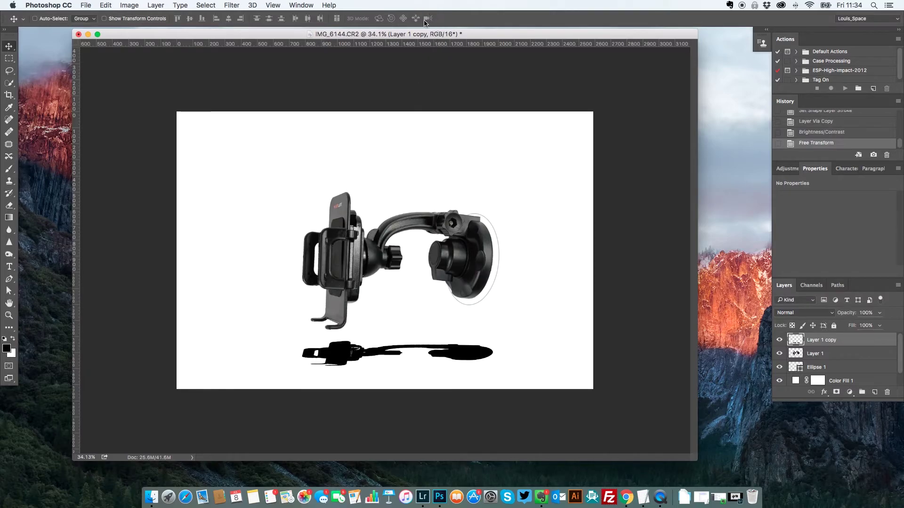
# Apply a Gaussian Blur with a radius of about 48.7 px to the flattened silhouette.
pyautogui.click(232, 5)
pyautogui.moveTo(306, 117)
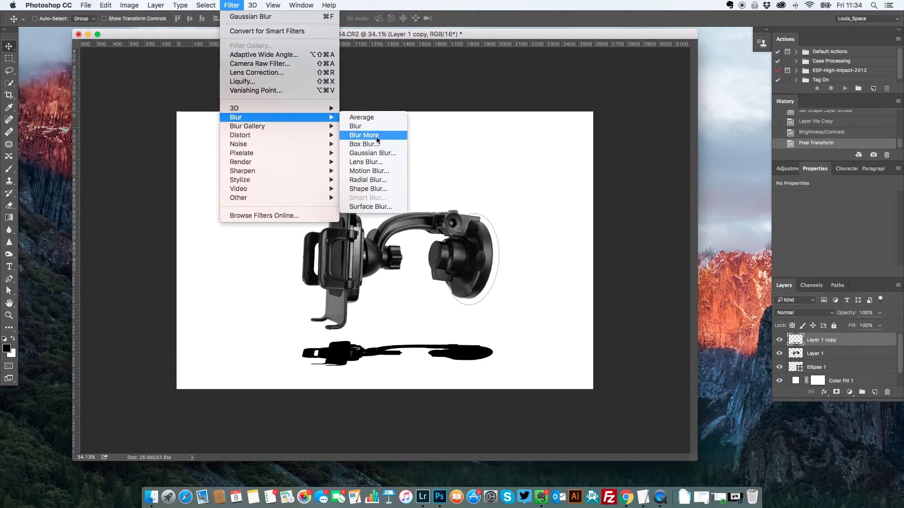
pyautogui.click(372, 153)
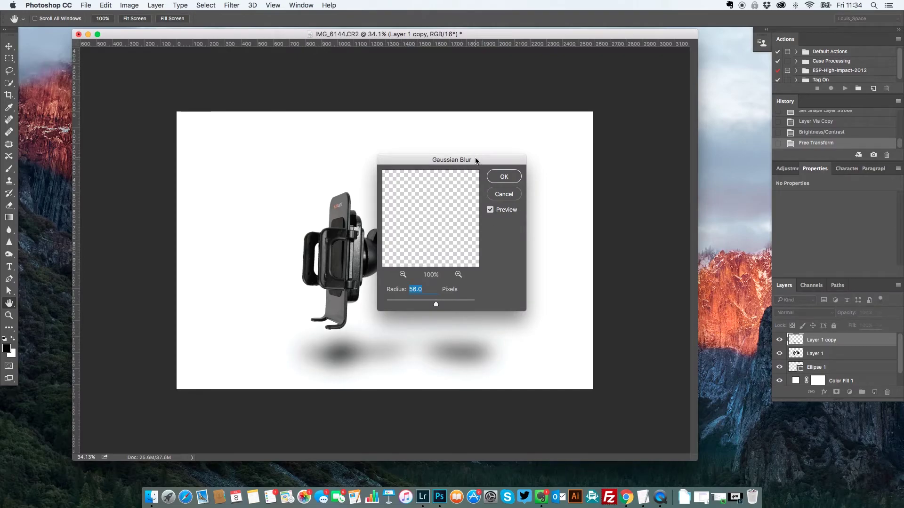
pyautogui.moveTo(475, 158); pyautogui.dragTo(553, 97)
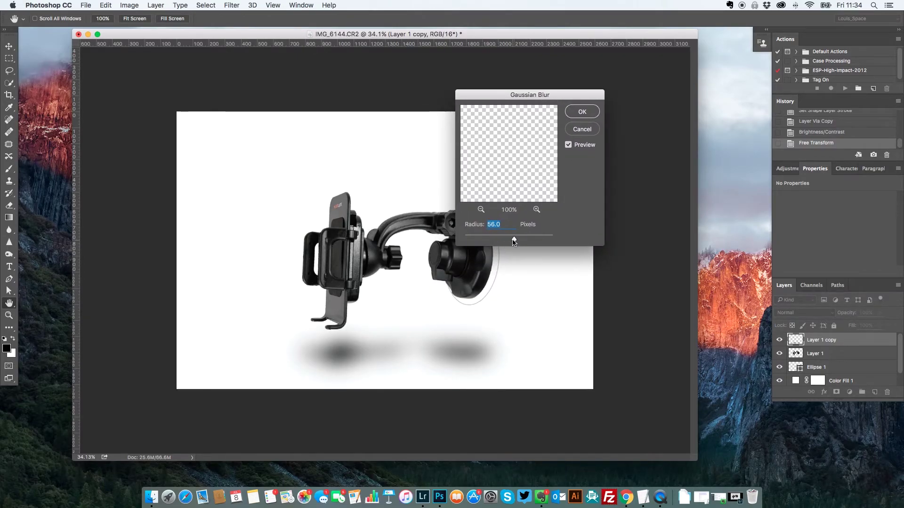
pyautogui.moveTo(514, 240)
pyautogui.mouseDown()
pyautogui.moveTo(484, 241)
pyautogui.moveTo(512, 242)
pyautogui.mouseUp()
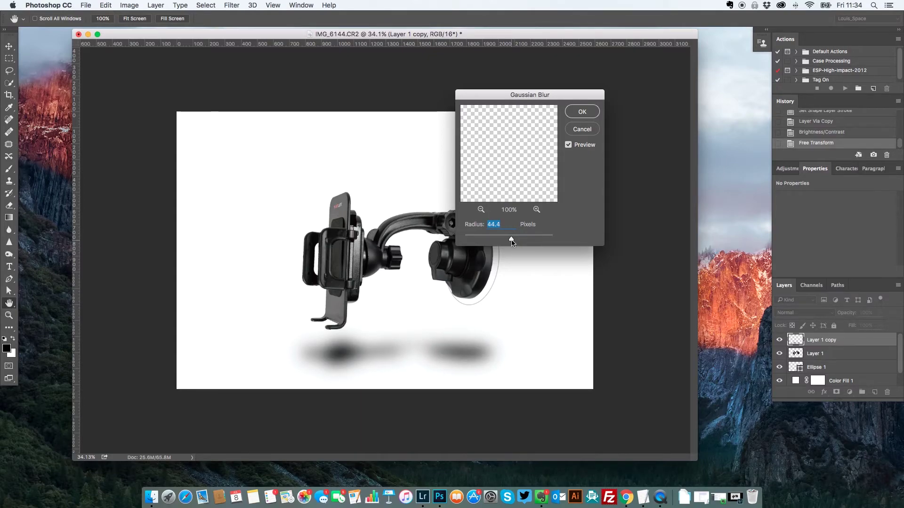
pyautogui.moveTo(512, 242); pyautogui.dragTo(513, 243)
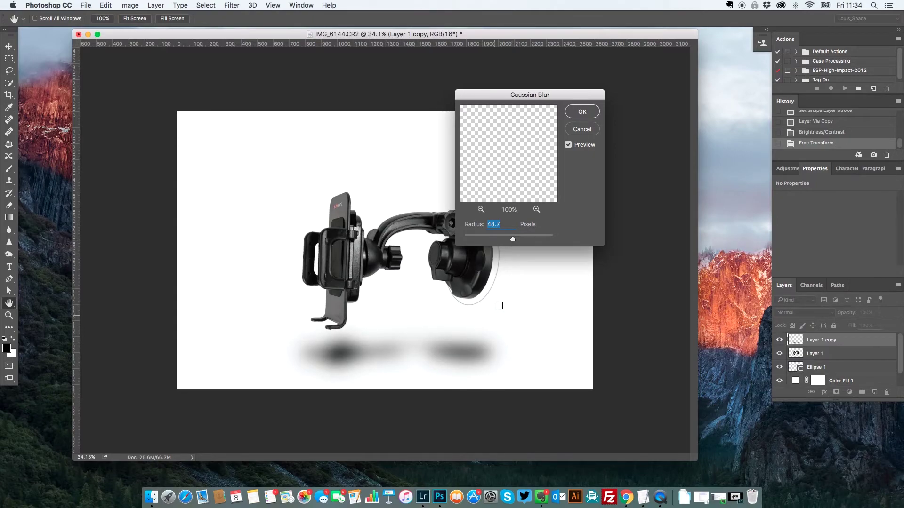
pyautogui.click(571, 113)
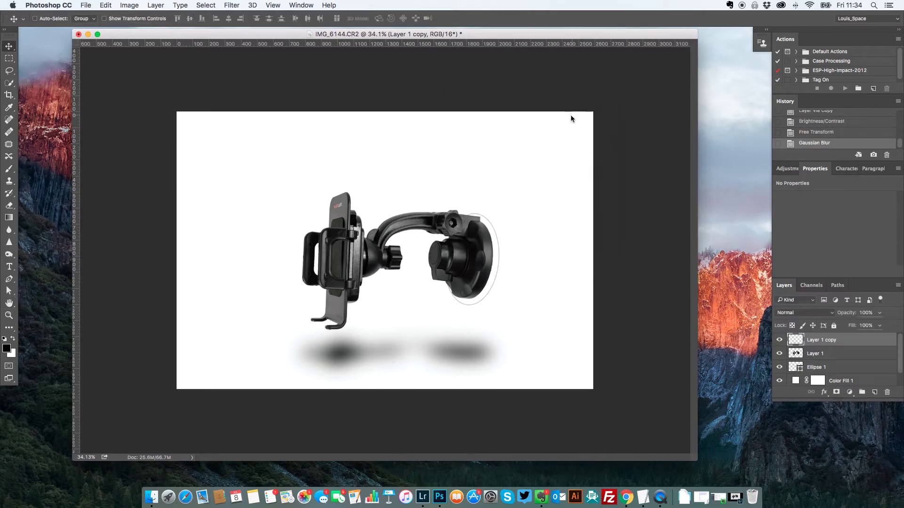
# Rename the Layer 1 copy to SHADOW.
pyautogui.doubleClick(830, 341)
pyautogui.write('SHADOW')
pyautogui.press('Return')
# Lower the SHADOW layer's opacity to 64%.
pyautogui.click(879, 326)
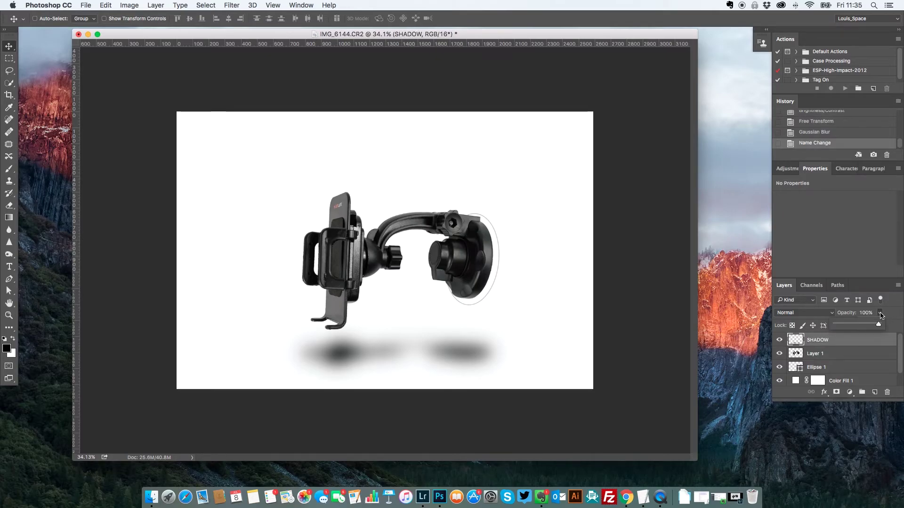
pyautogui.moveTo(878, 326); pyautogui.dragTo(864, 327)
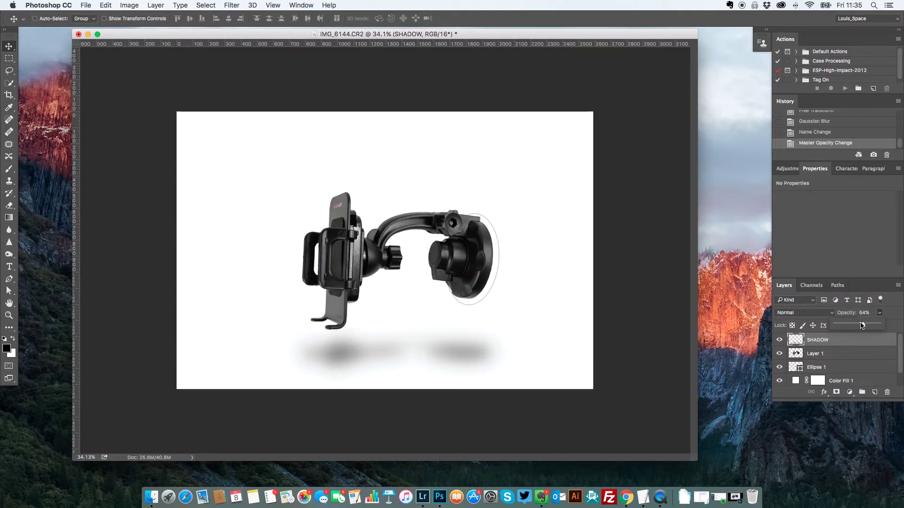
pyautogui.click(828, 354)
pyautogui.click(829, 344)
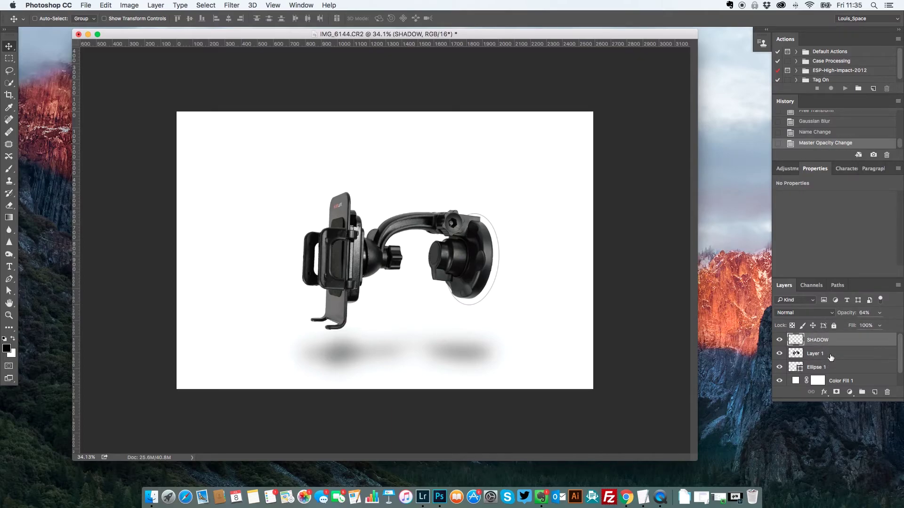
# Link Layer 1 and Ellipse 1 together.
pyautogui.click(831, 367)
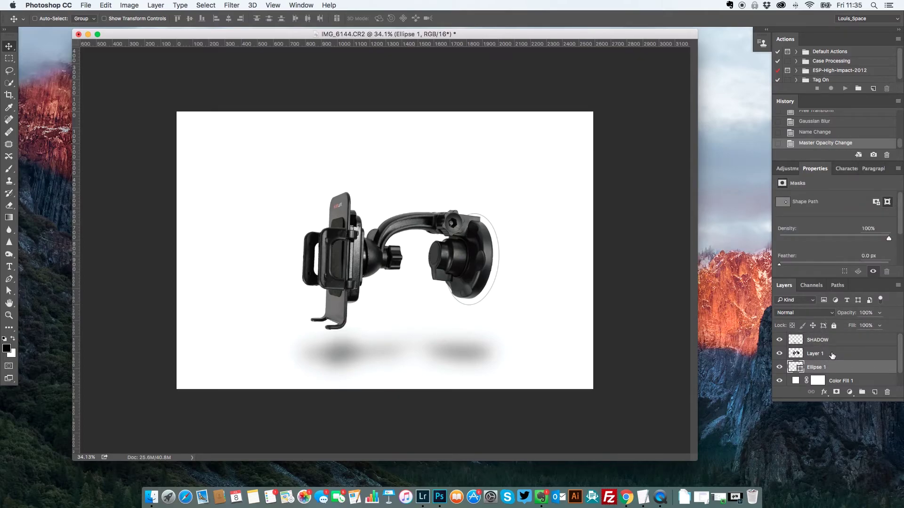
pyautogui.click(832, 354)
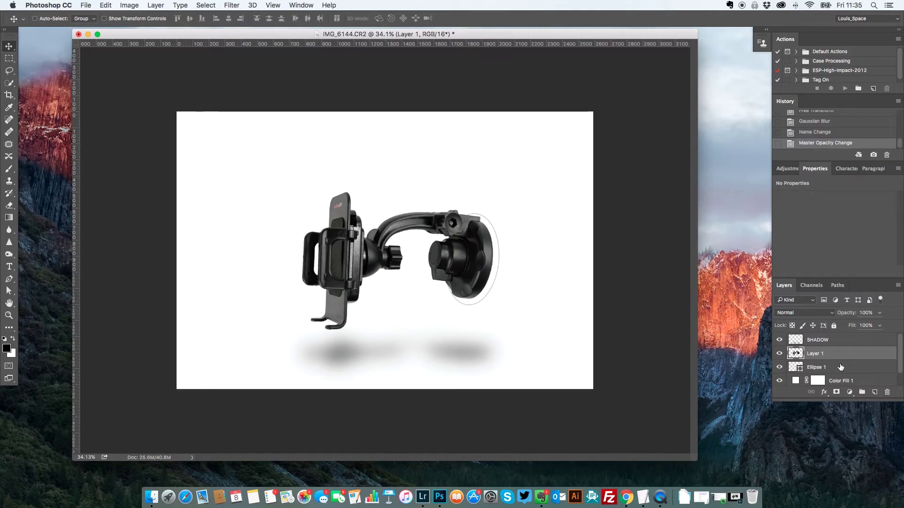
pyautogui.keyDown('shift'); pyautogui.click(840, 366); pyautogui.keyUp('shift')
pyautogui.rightClick(840, 365)
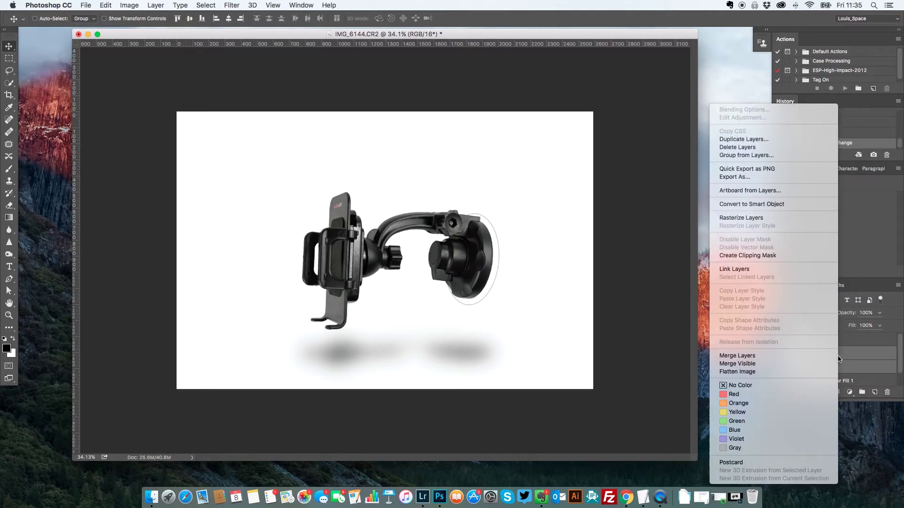
pyautogui.click(770, 271)
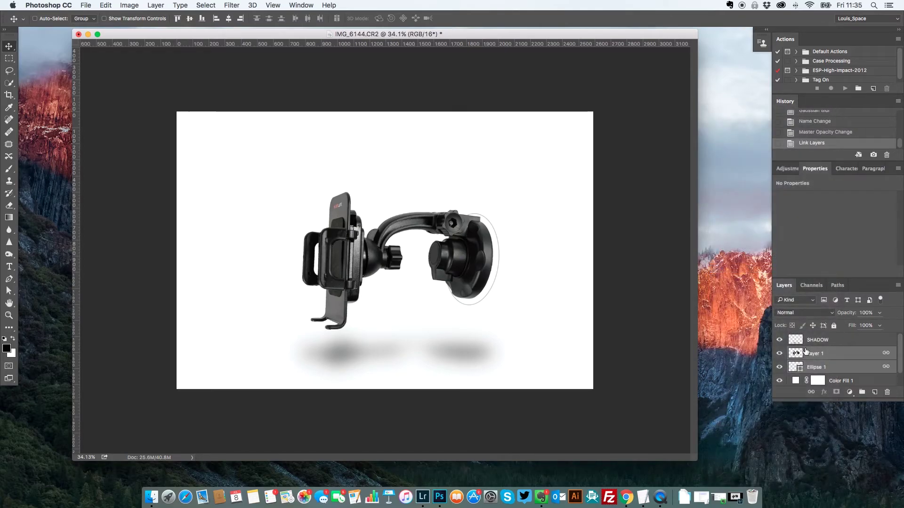
# Reposition the linked holder and ellipse, then raise the SHADOW layer just beneath them.
pyautogui.click(838, 345)
pyautogui.click(835, 358)
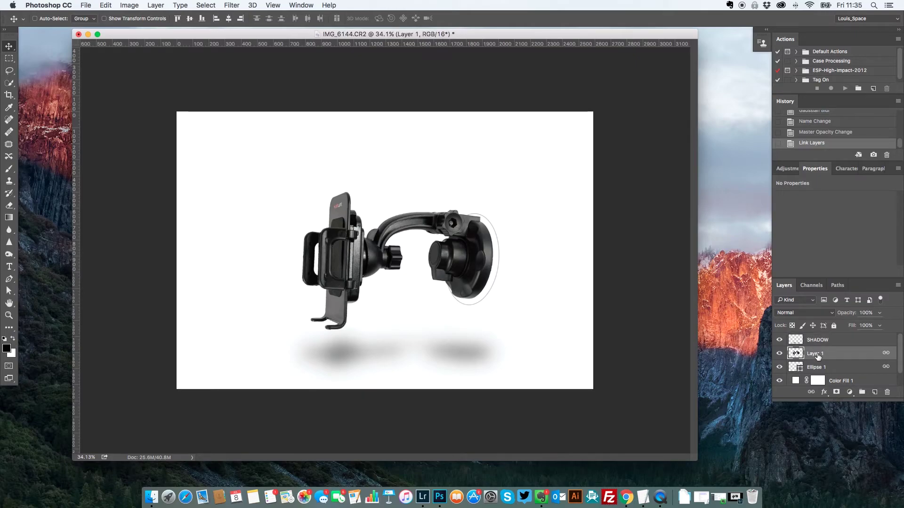
pyautogui.moveTo(456, 279); pyautogui.dragTo(430, 235)
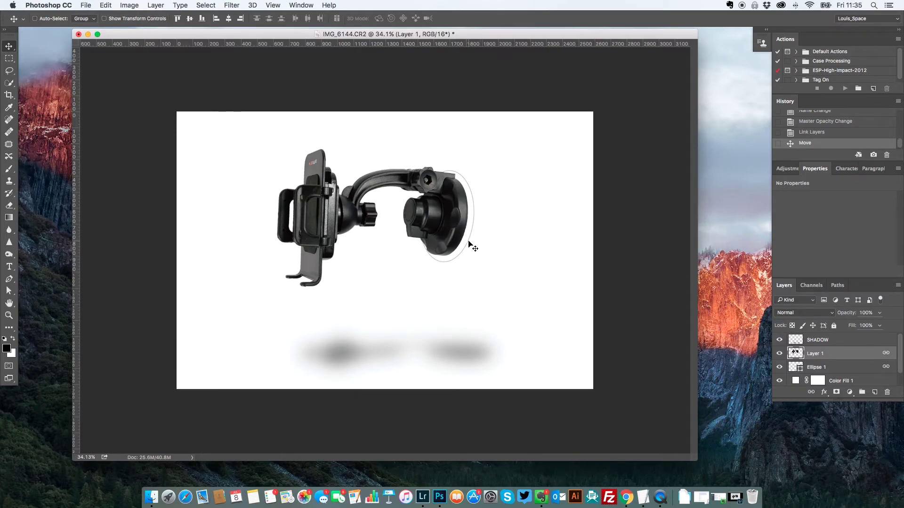
pyautogui.moveTo(441, 220); pyautogui.dragTo(463, 238)
pyautogui.click(831, 340)
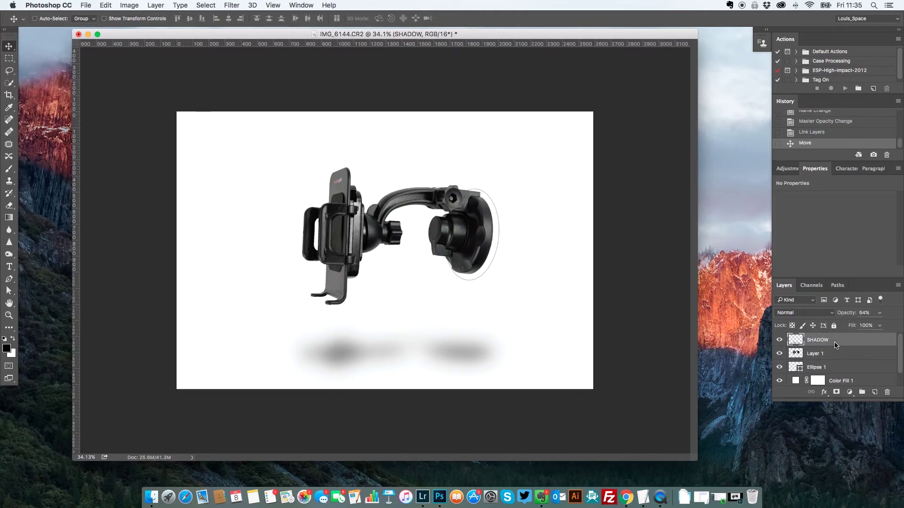
pyautogui.moveTo(456, 363); pyautogui.dragTo(476, 339)
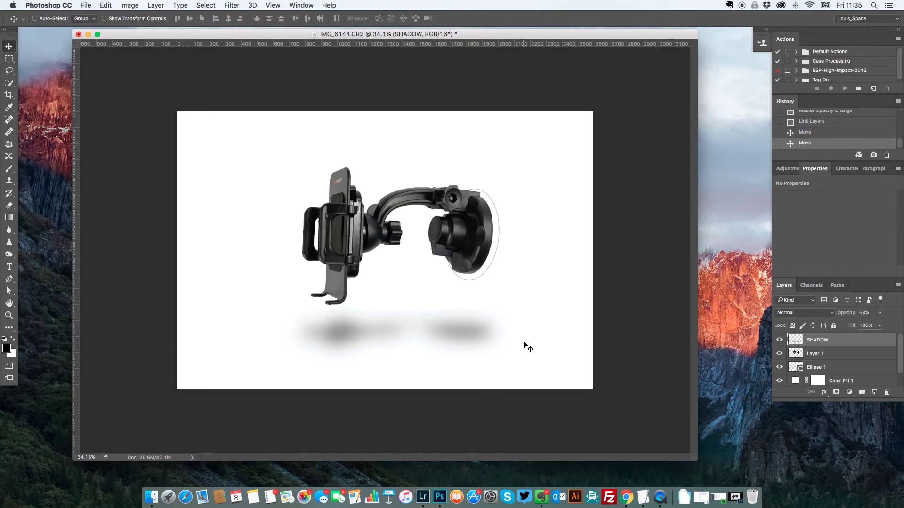
# Crop the image to a 1:1 square centred on the holder and its shadow.
pyautogui.press('c')
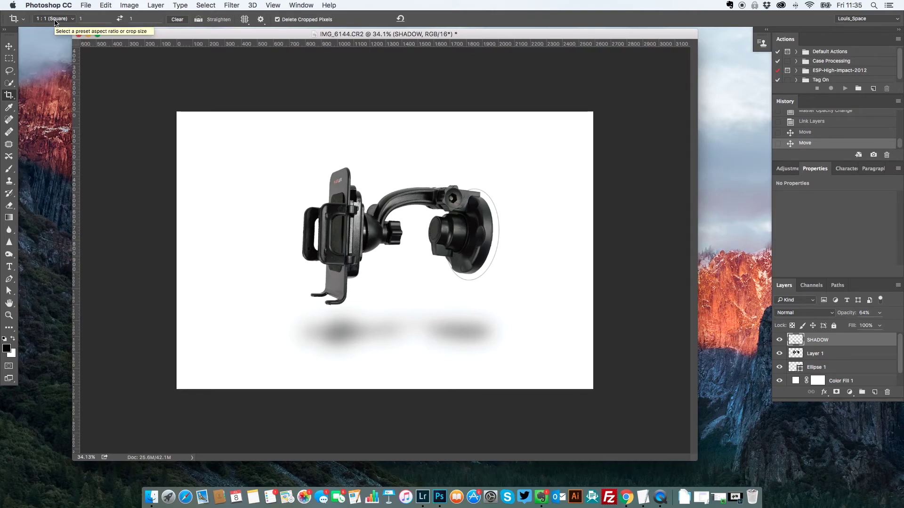
pyautogui.moveTo(277, 112); pyautogui.dragTo(570, 441)
pyautogui.moveTo(502, 220); pyautogui.dragTo(480, 244)
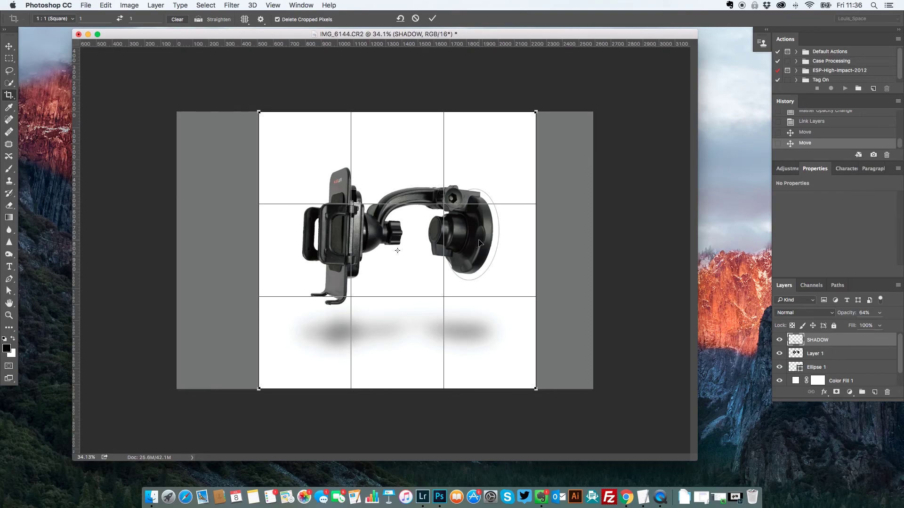
pyautogui.click(432, 19)
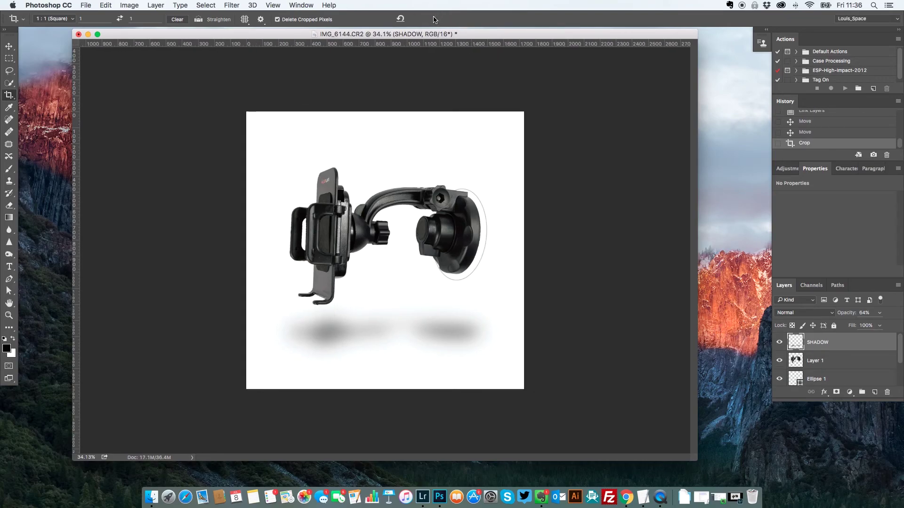